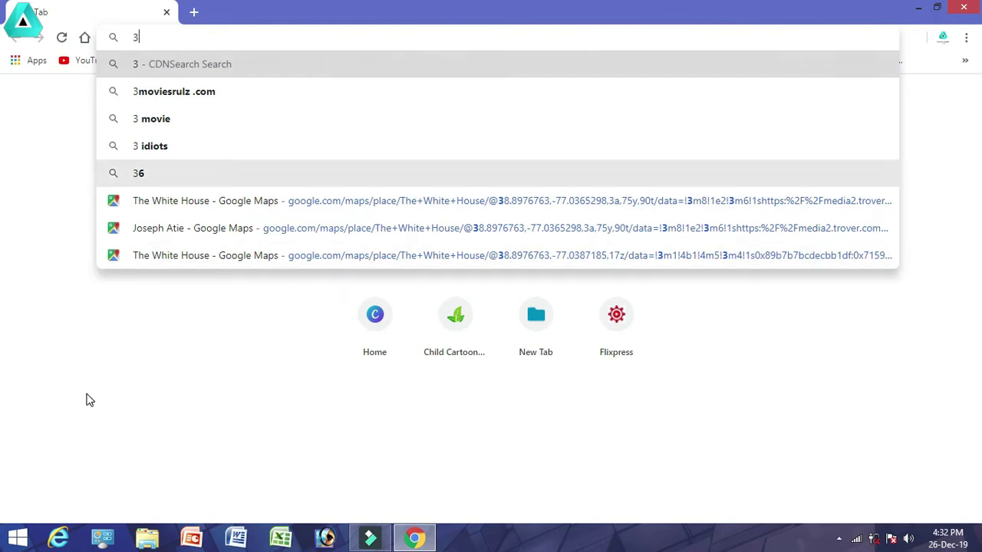
Clear the address bar and run a Google search for 'clean png'
click(84, 395)
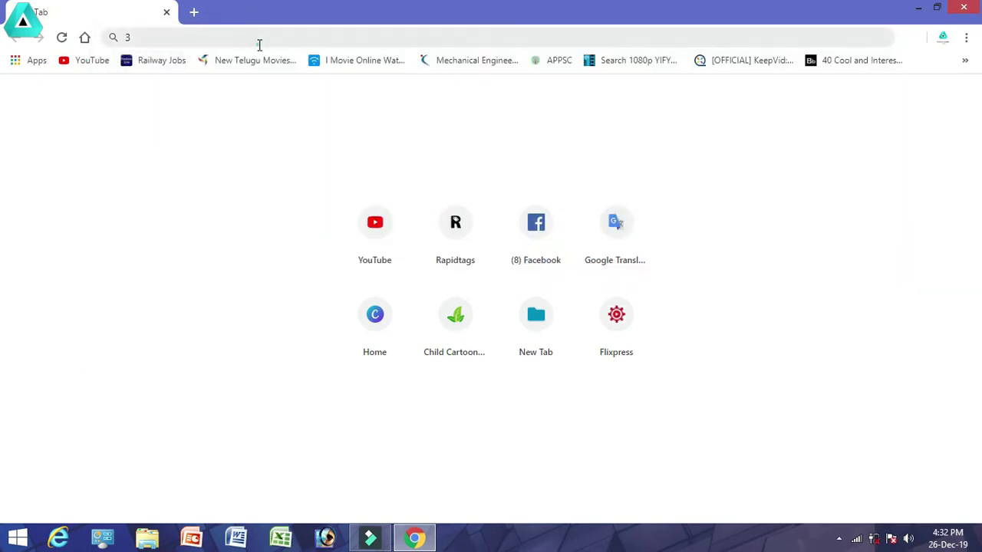
click(259, 42)
key(BackSpace)
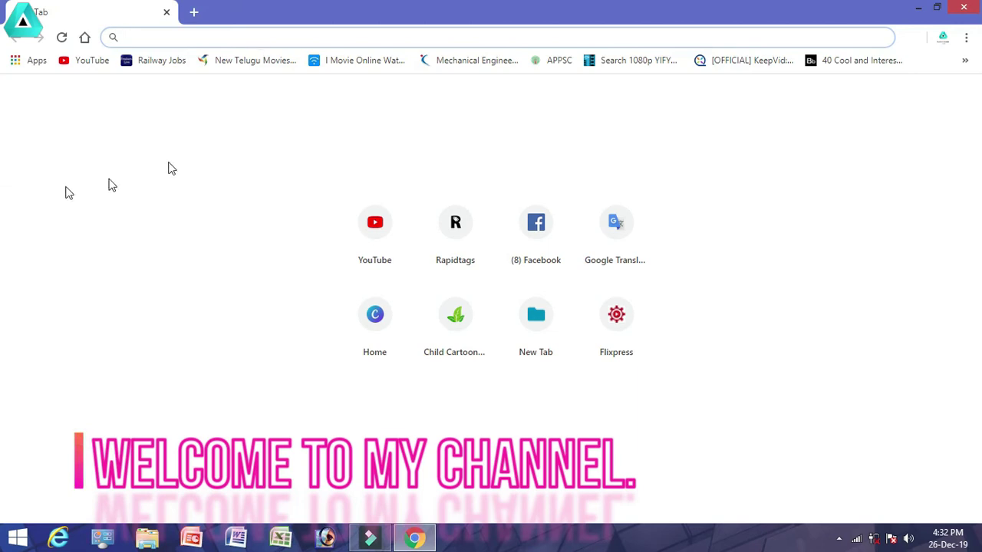
click(21, 217)
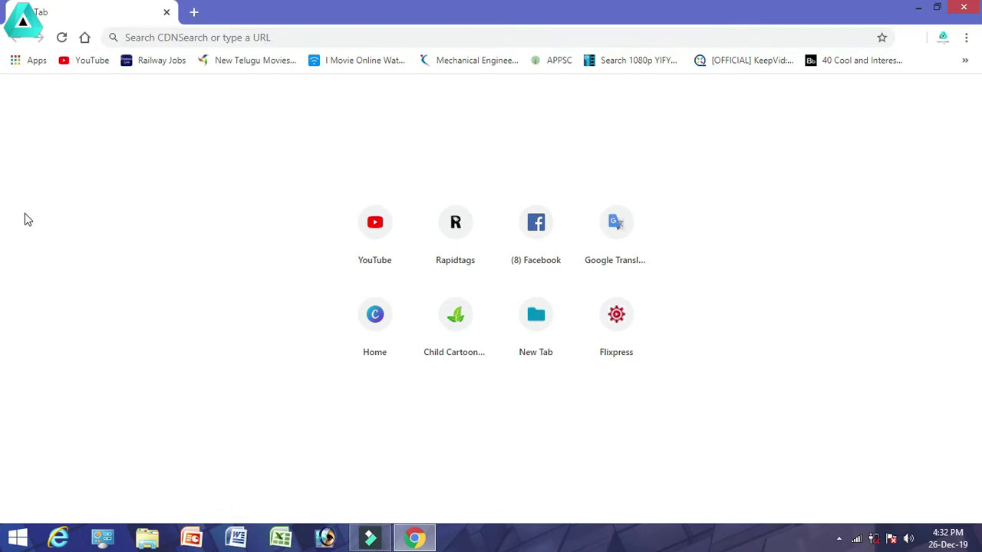
click(281, 38)
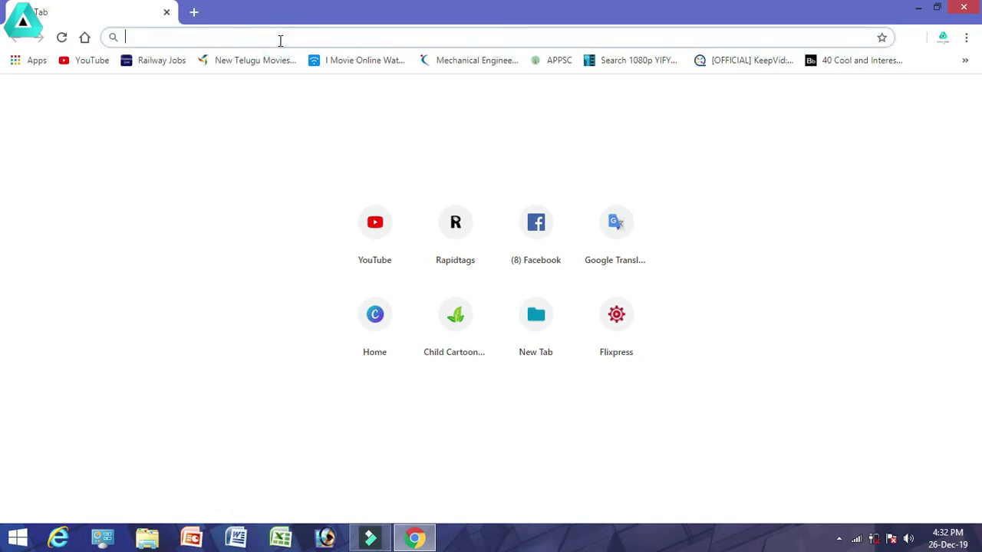
text(clea)
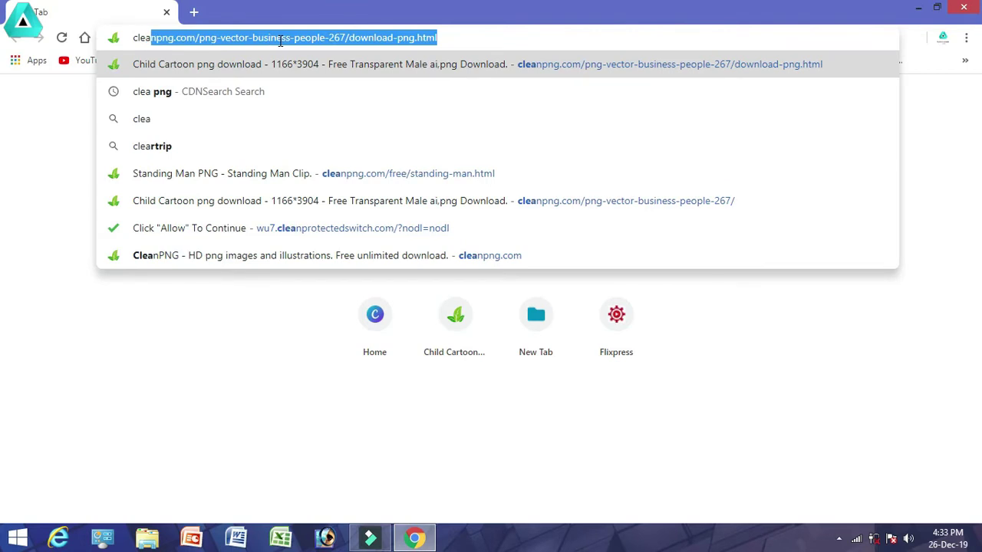
text(n pn)
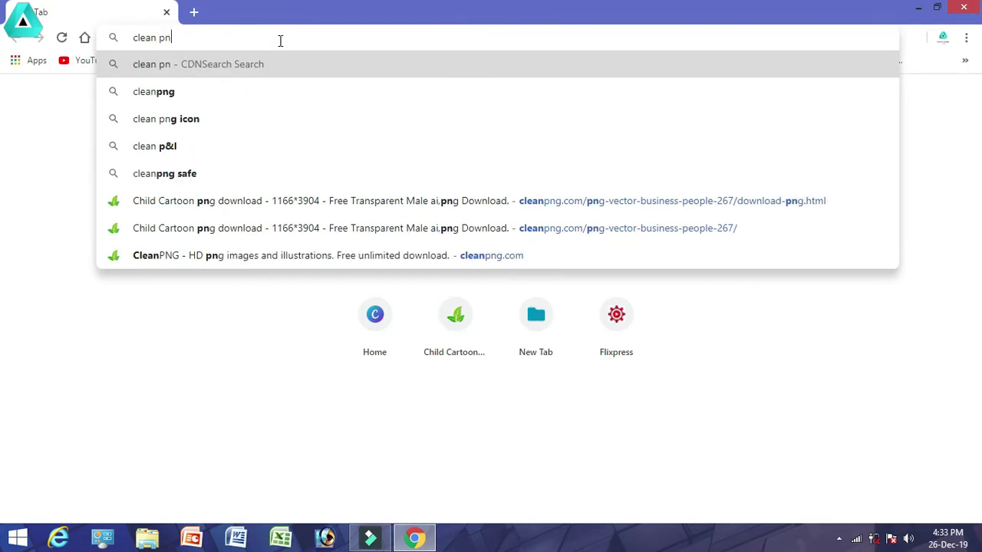
text(g)
key(Return)
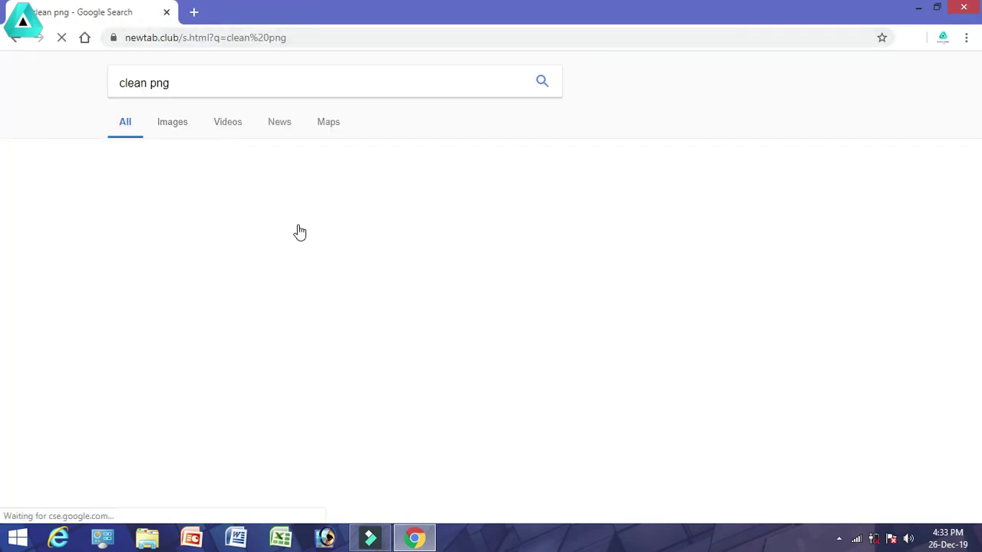
Open the CleanPNG site from the search results and browse down its home page
click(261, 196)
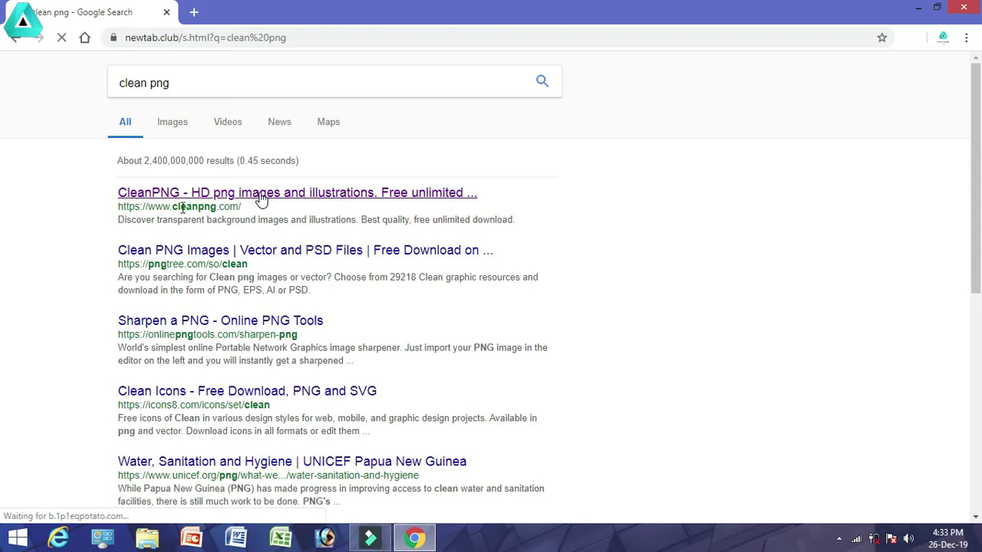
click(258, 212)
click(366, 192)
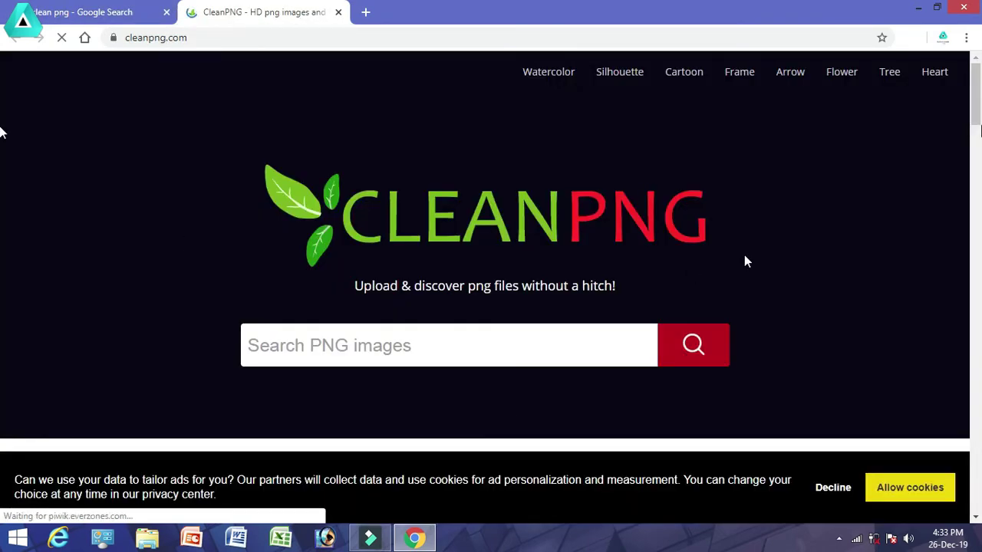
scroll(3, 161, down, 3)
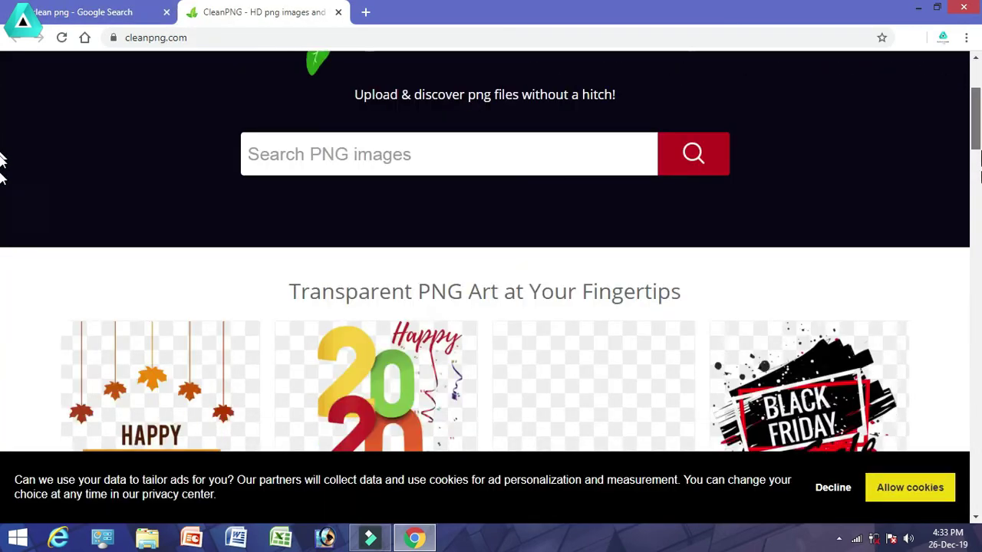
scroll(2, 161, down, 5)
scroll(3, 198, down, 1)
scroll(3, 219, down, 4)
scroll(4, 281, down, 2)
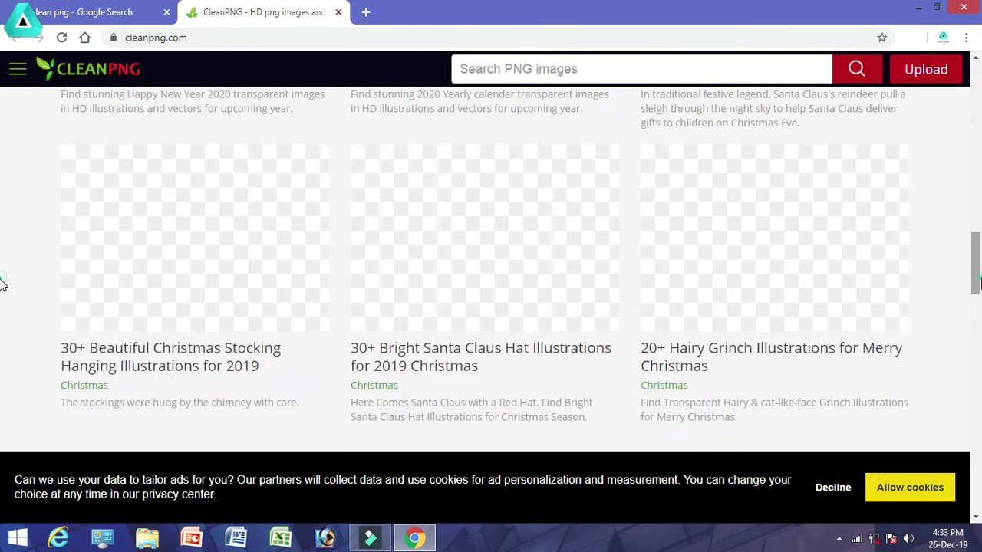
drag(978, 282, 978, 92)
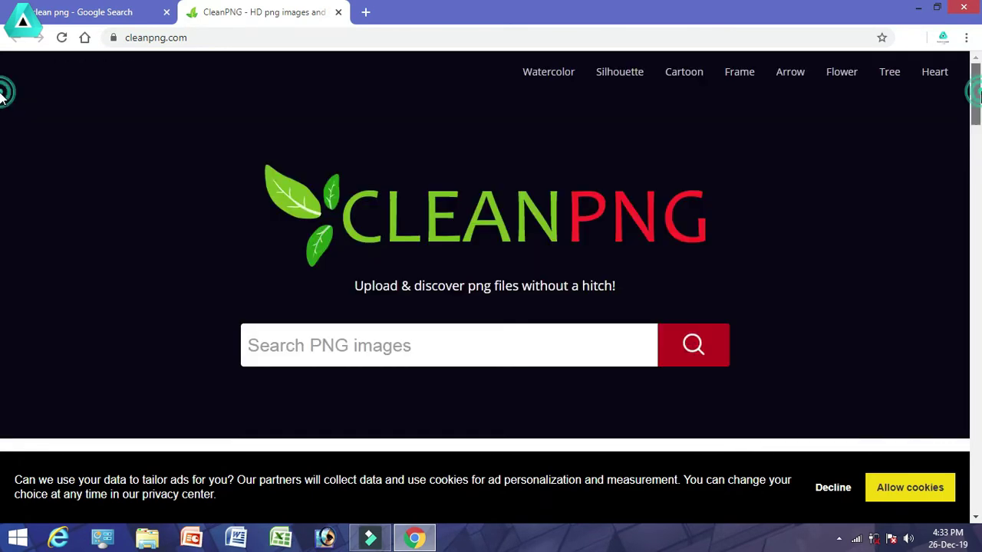
drag(976, 96, 977, 153)
scroll(528, 325, up, 5)
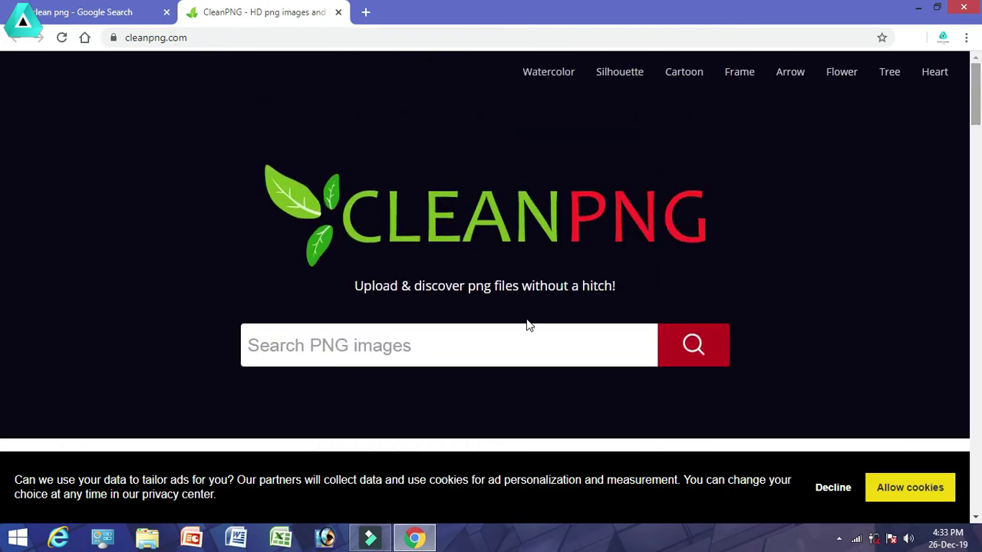
Put the cursor in CleanPNG's Search PNG images box, ready for a query
click(416, 346)
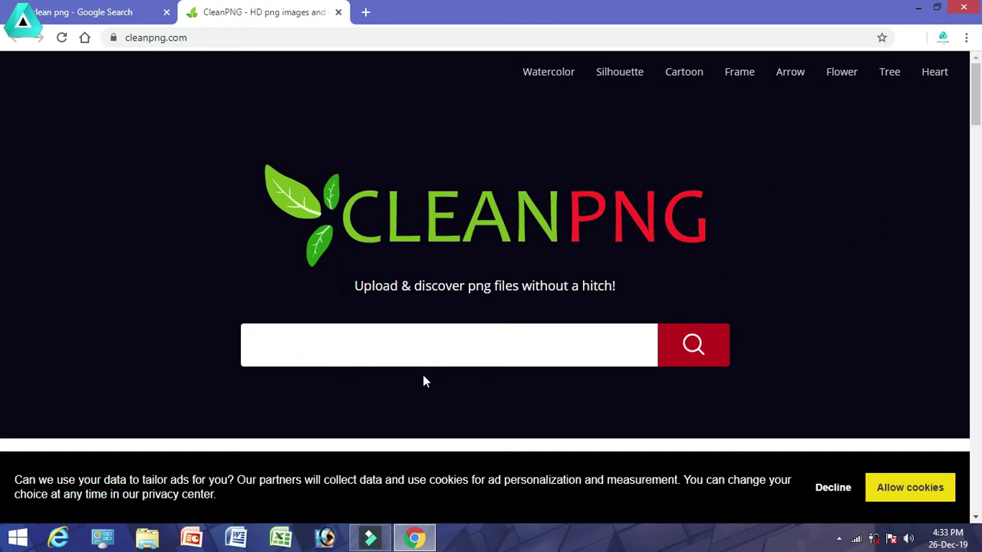
click(869, 215)
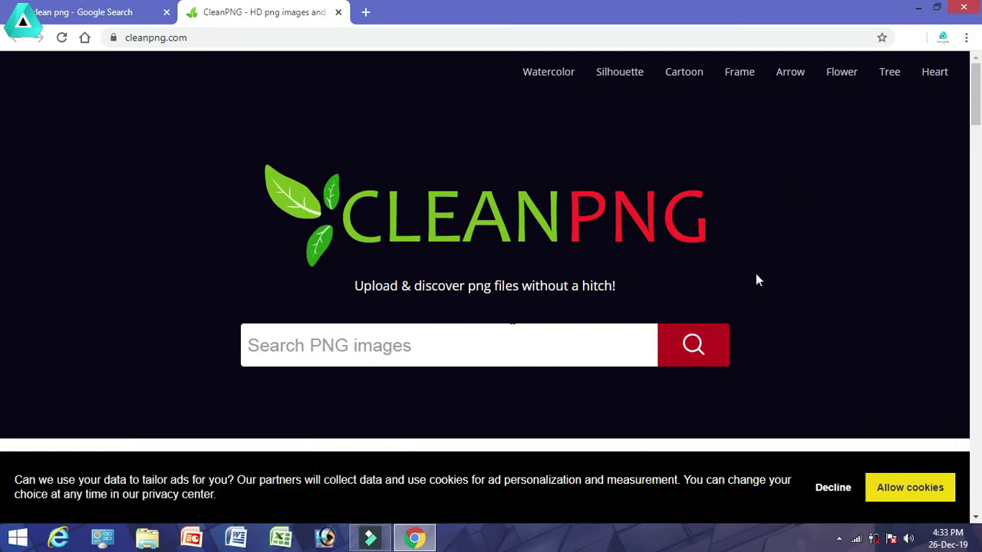
mouse_move(977, 102)
mouse_down()
mouse_move(978, 184)
mouse_move(977, 89)
mouse_up()
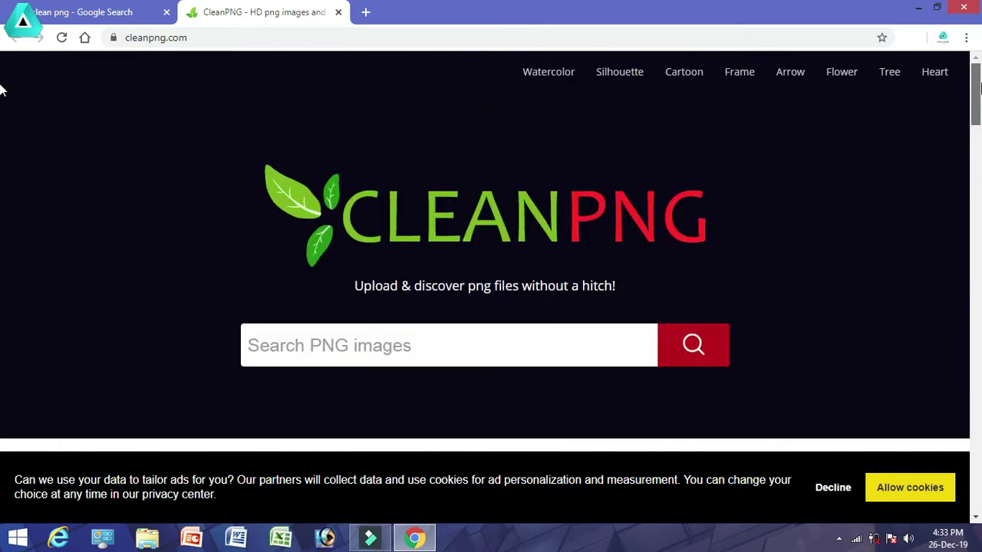
click(334, 358)
text(tiger)
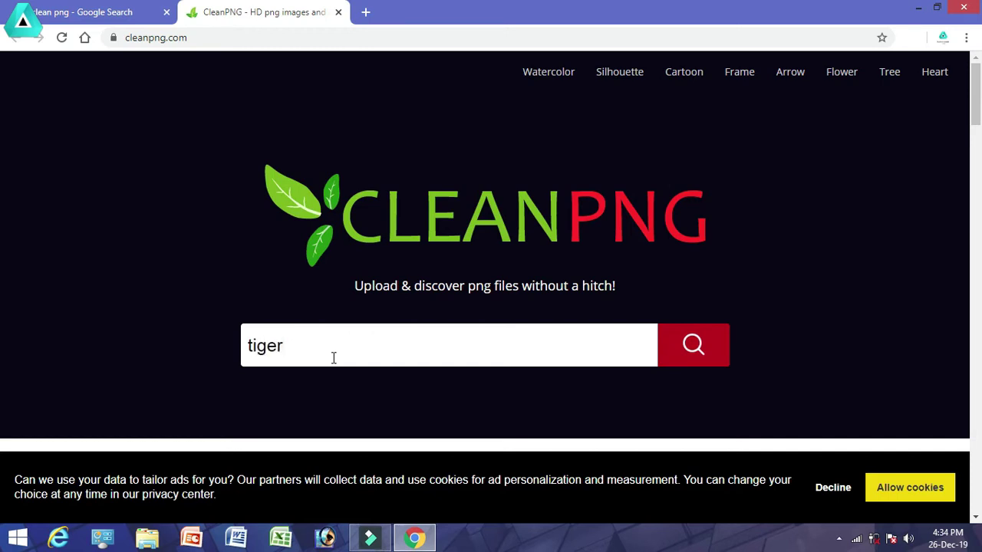
Search CleanPNG for 'tiger', scan the thumbnails, and open the lion head image's page
key(Return)
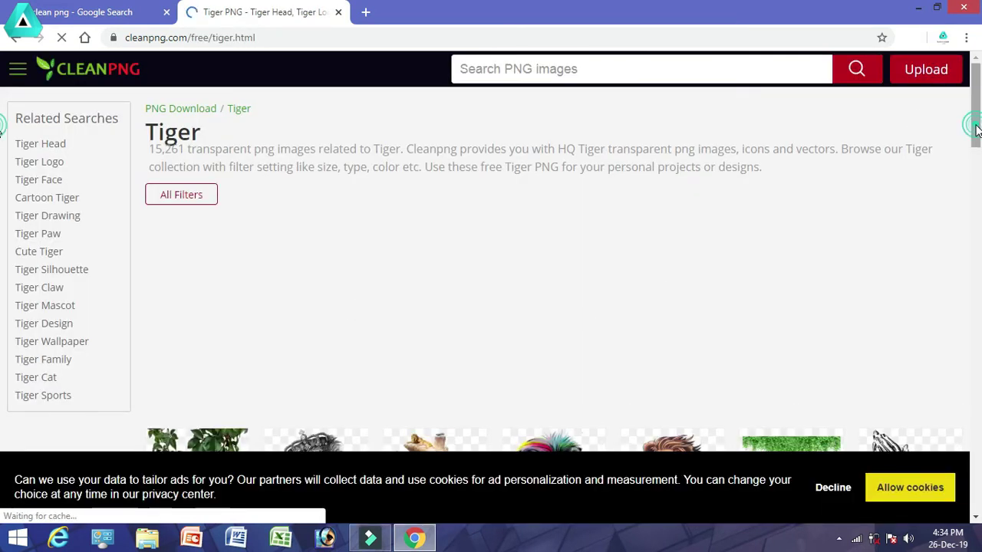
drag(971, 131, 977, 184)
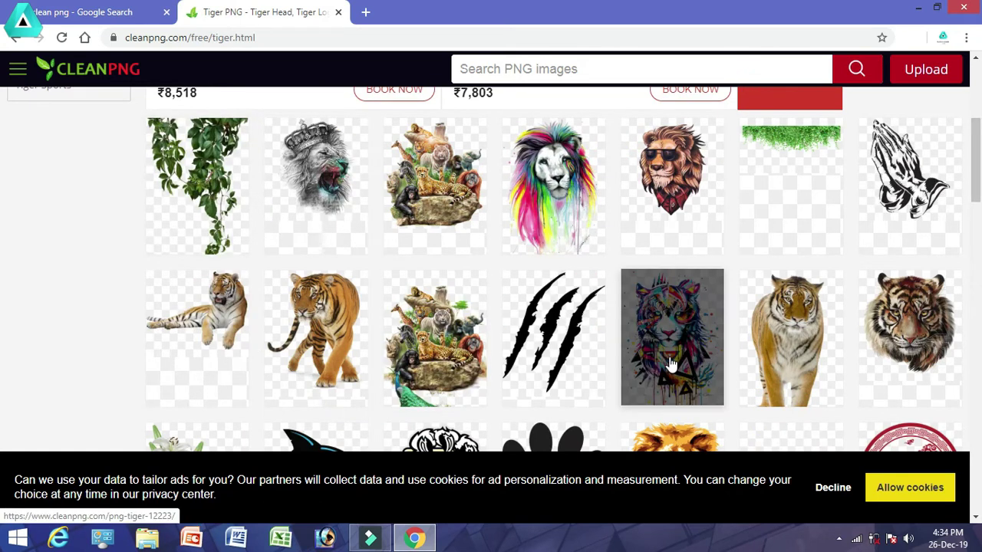
scroll(977, 184, down, 1)
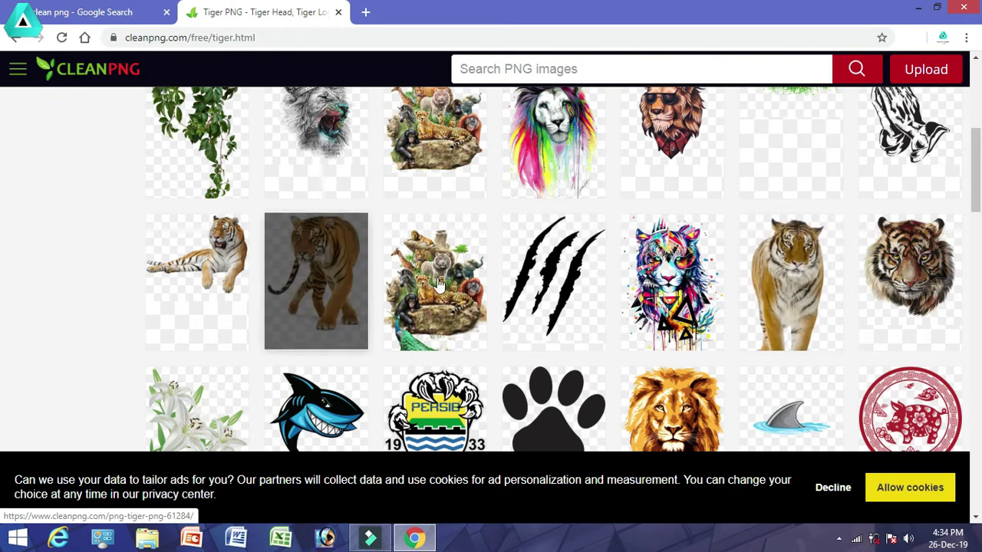
scroll(464, 214, up, 1)
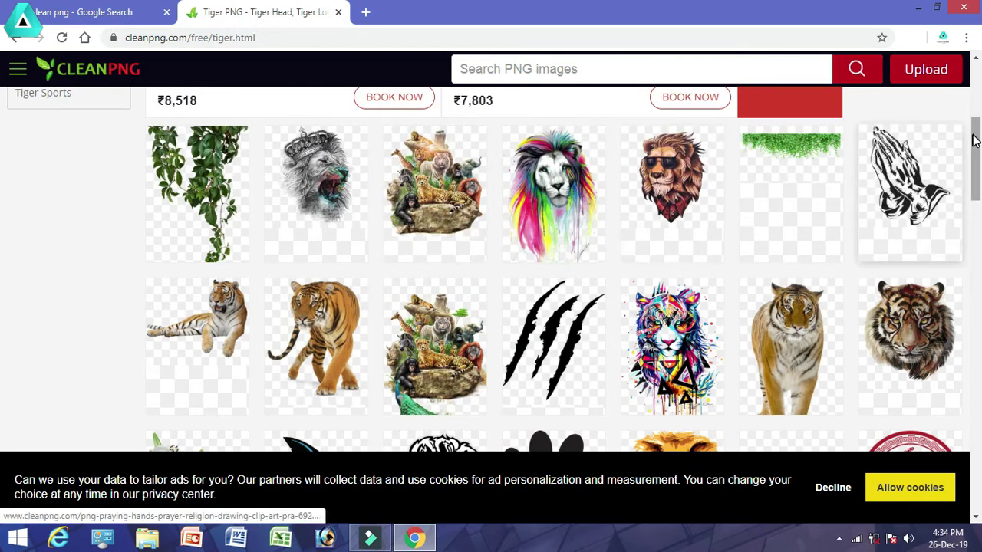
click(709, 191)
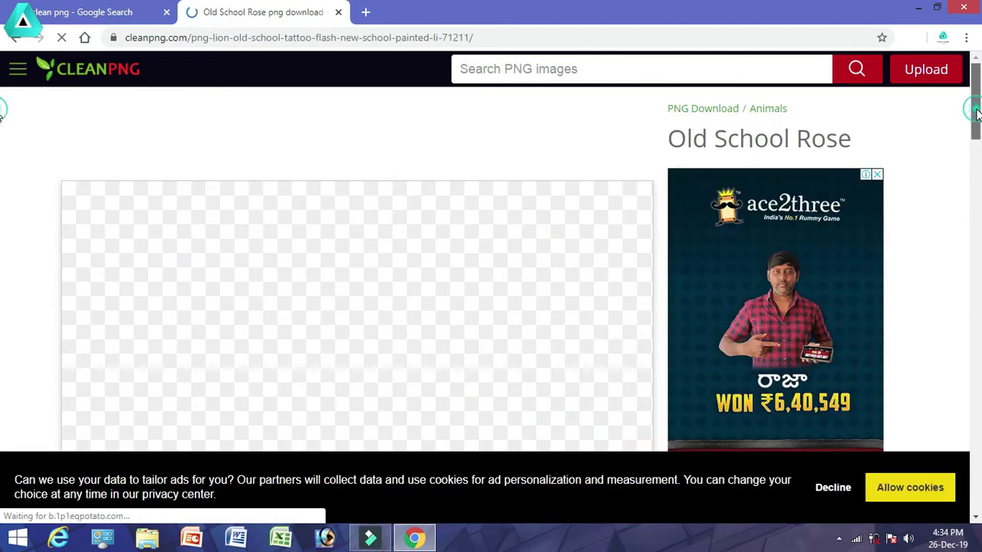
Go to the Old School Rose lion's download page and check its 1024*1024 resolution
scroll(2, 144, down, 3)
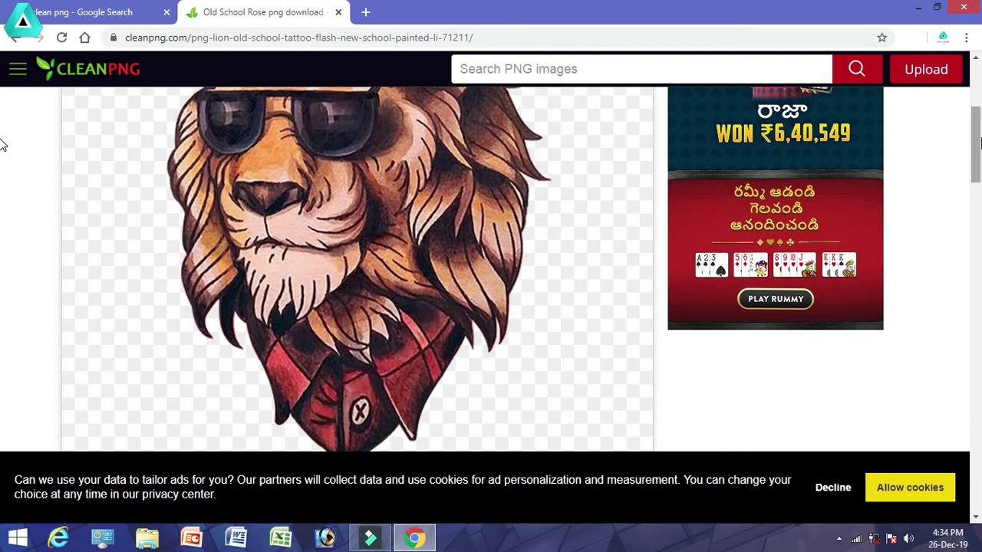
mouse_move(977, 140)
mouse_down()
mouse_move(977, 211)
mouse_move(977, 135)
mouse_move(977, 195)
mouse_up()
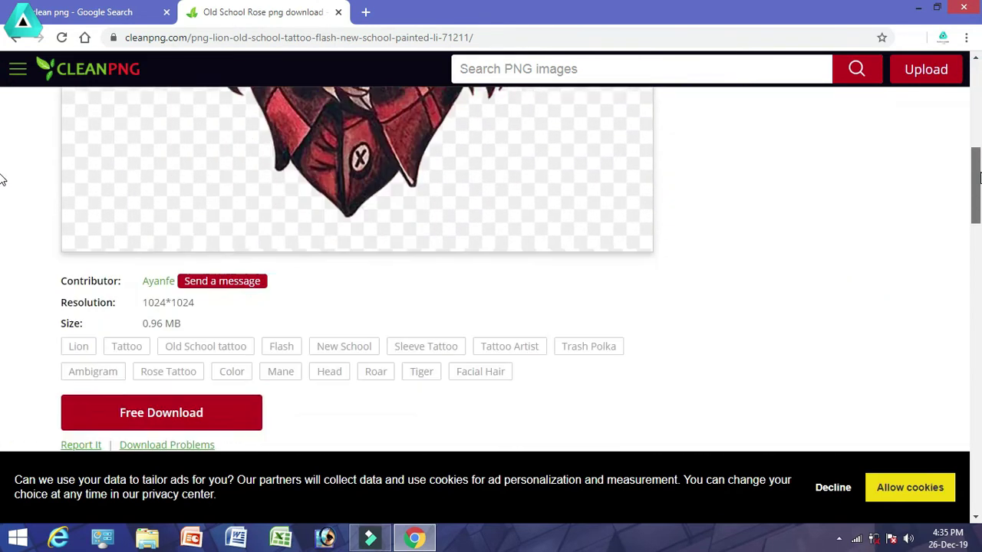
click(169, 351)
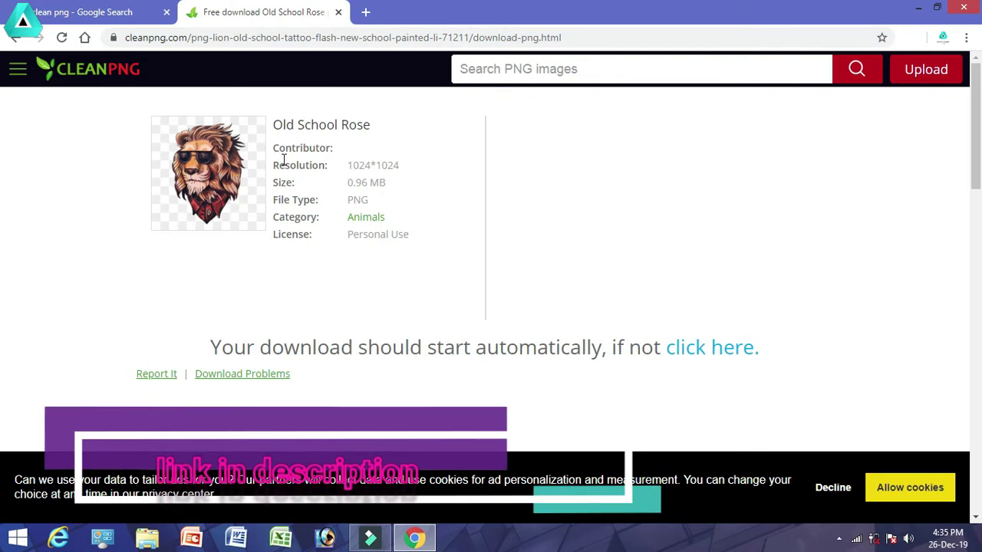
drag(277, 165, 443, 163)
click(571, 151)
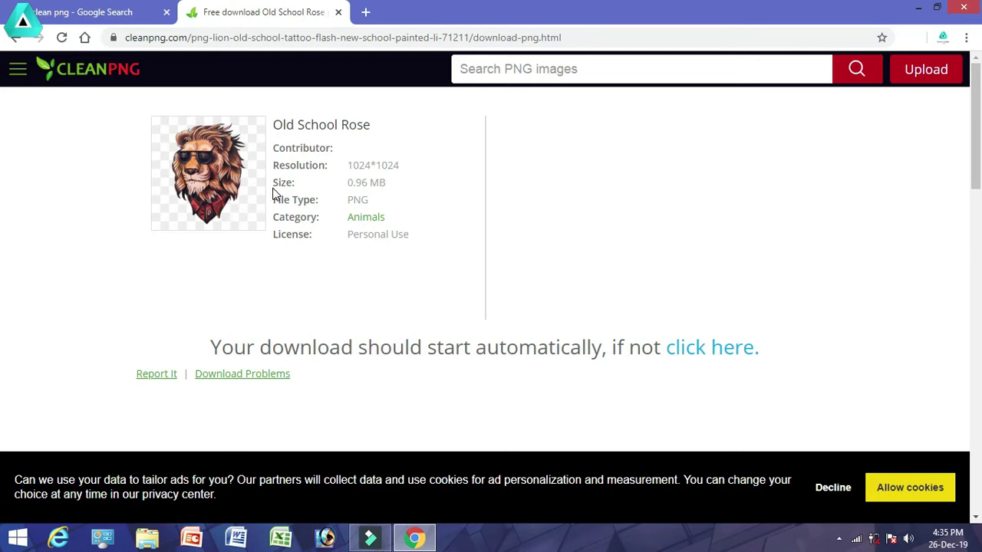
Scroll the download page and bring up the context menu on the lion preview
scroll(911, 235, down, 1)
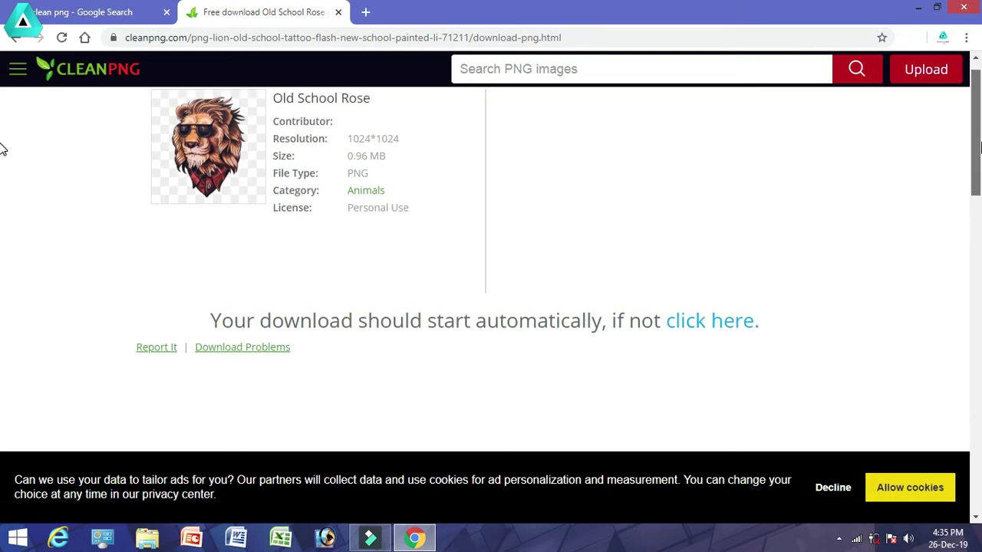
scroll(744, 160, down, 1)
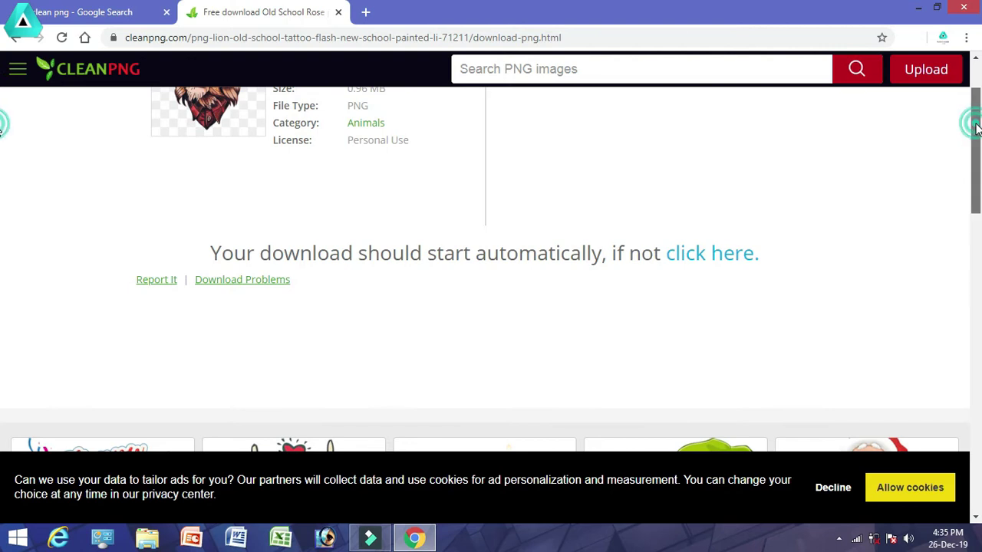
scroll(974, 130, up, 1)
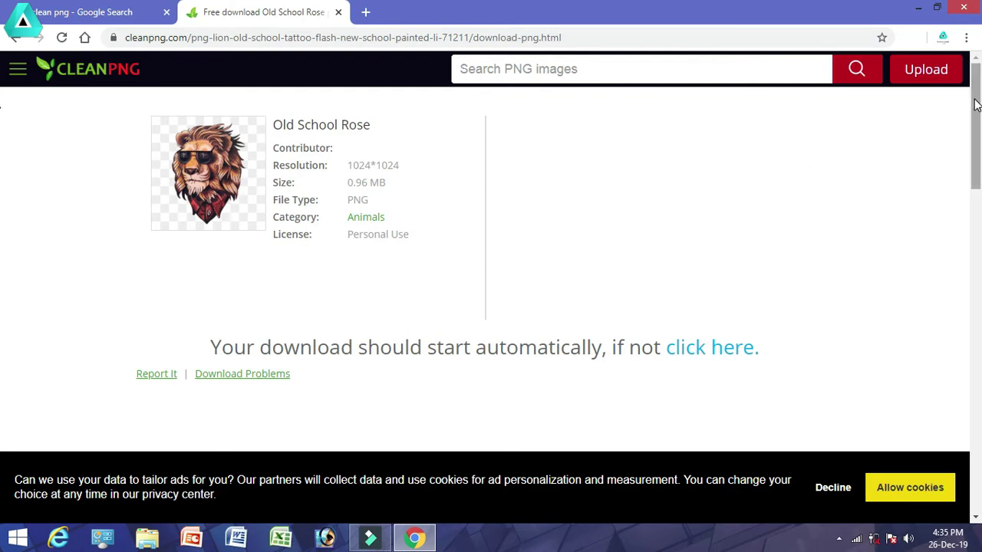
drag(978, 116, 978, 175)
scroll(510, 165, up, 3)
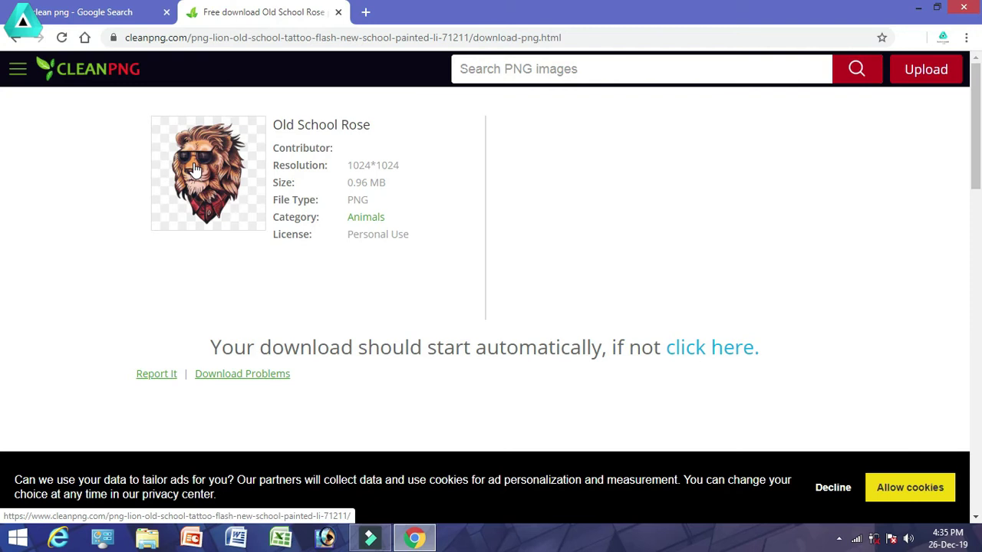
right_click(195, 169)
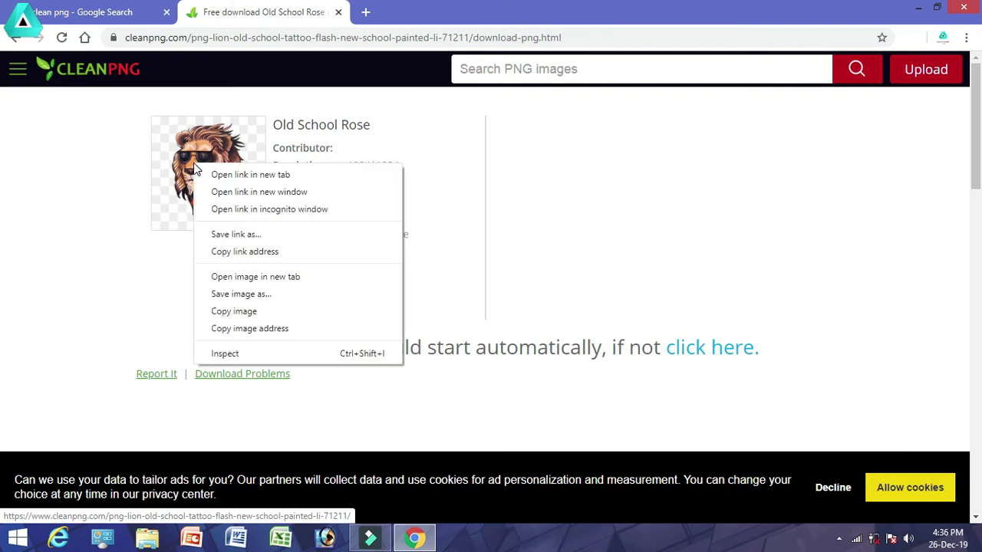
Save the lion image as a kisspng-lion JPG in the Pictures folder
click(251, 297)
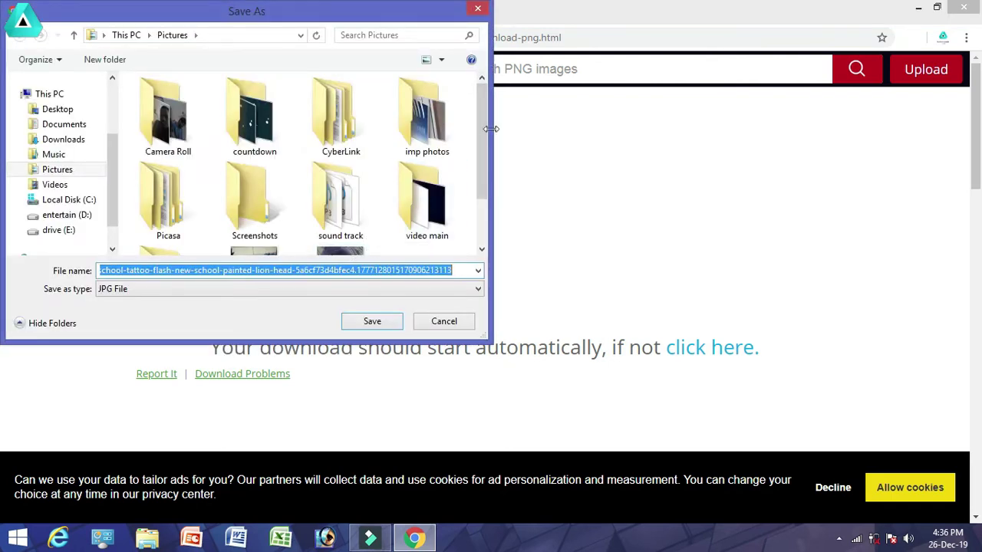
drag(481, 131, 482, 176)
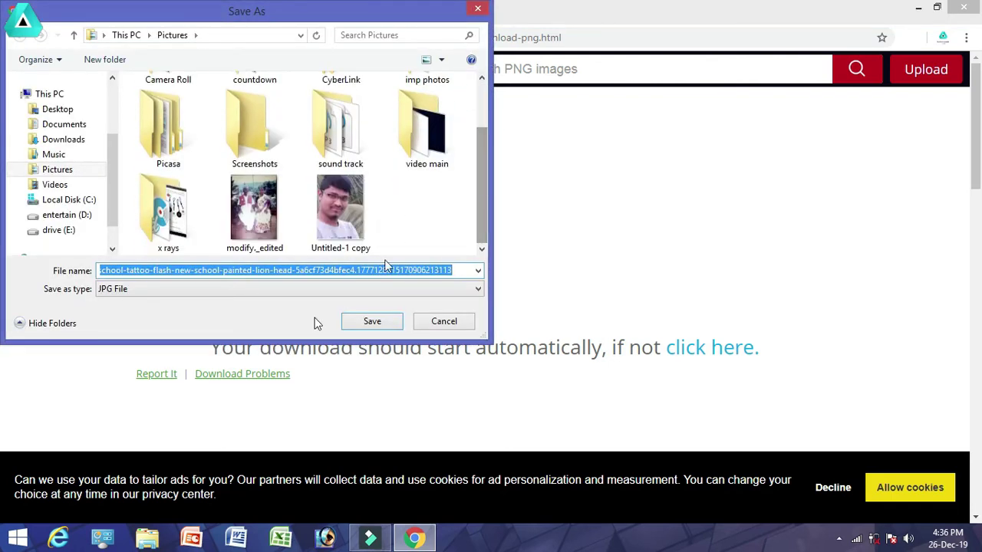
click(376, 321)
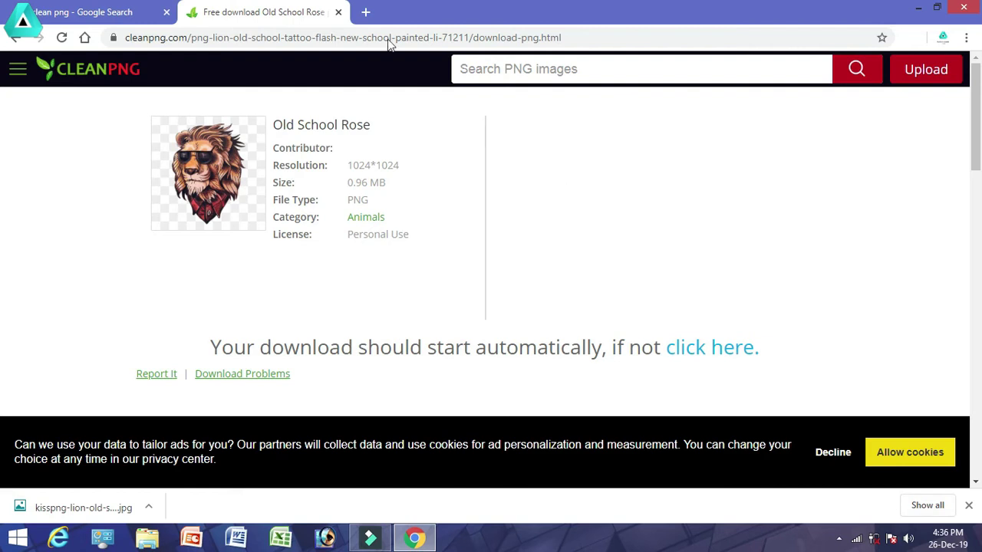
key(ctrl+t)
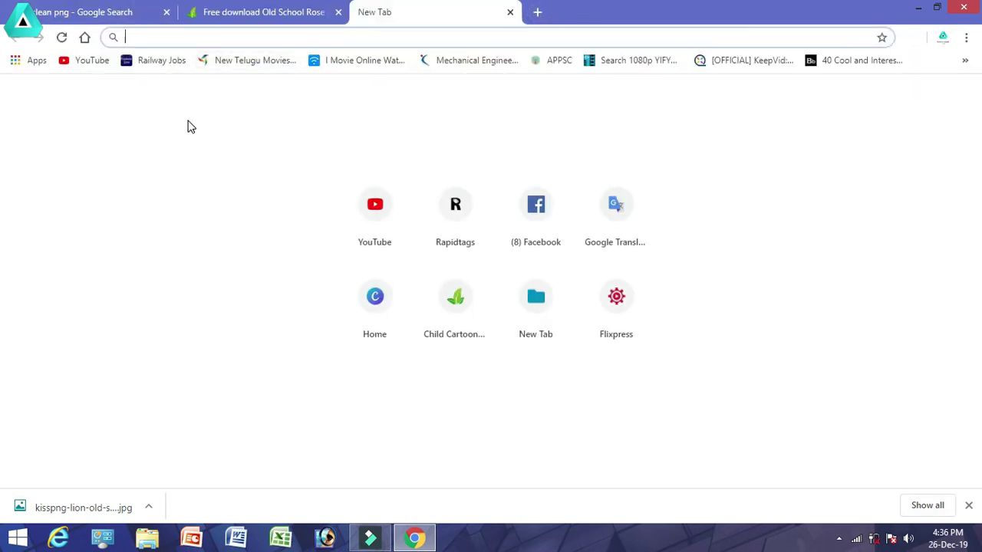
Search for 'luna pic' and open the LunaPic online photo editor
text(l)
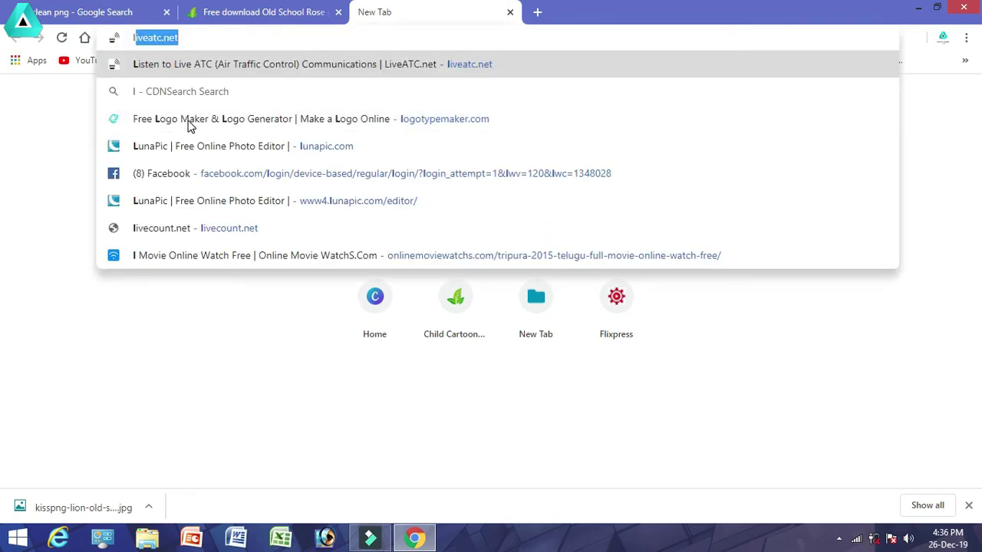
text(una [)
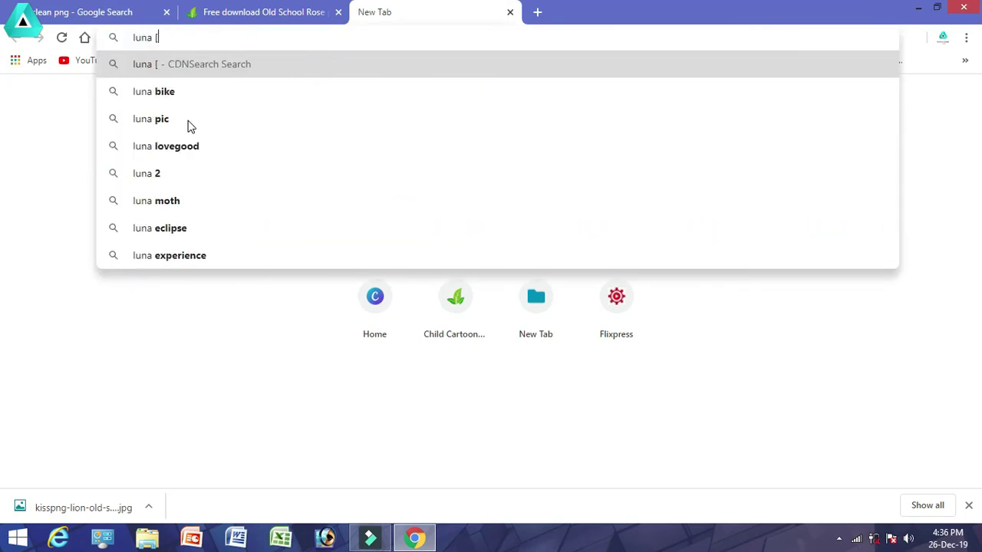
key(BackSpace)
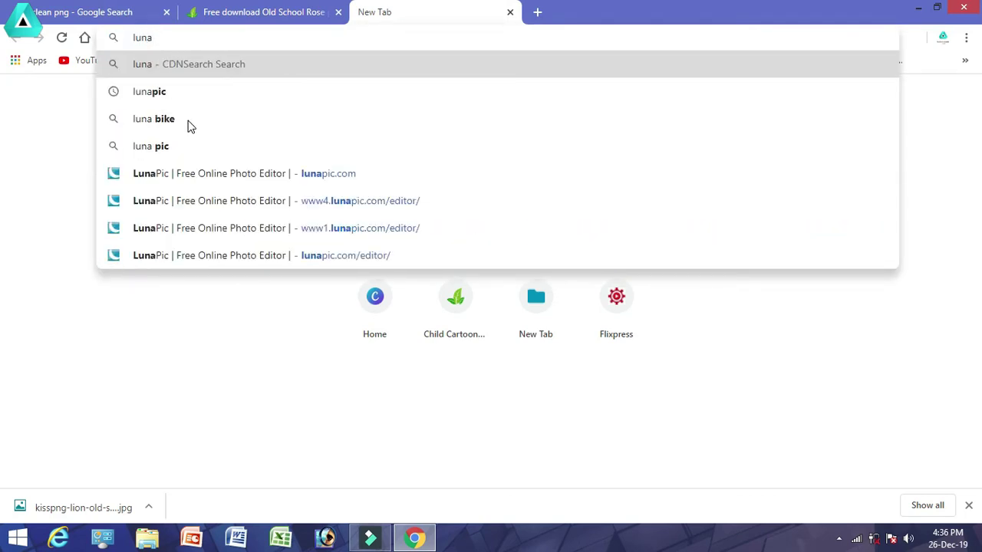
text( pic)
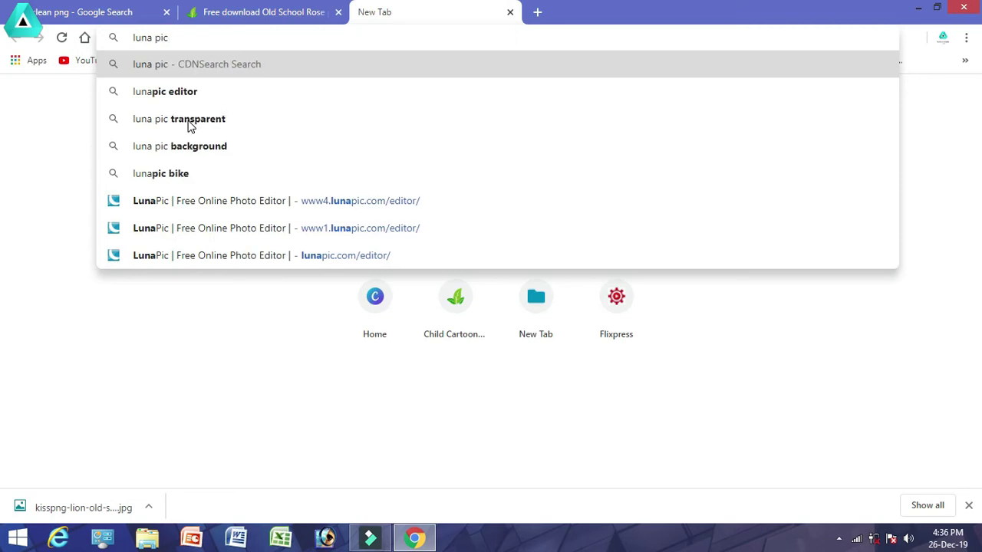
key(Return)
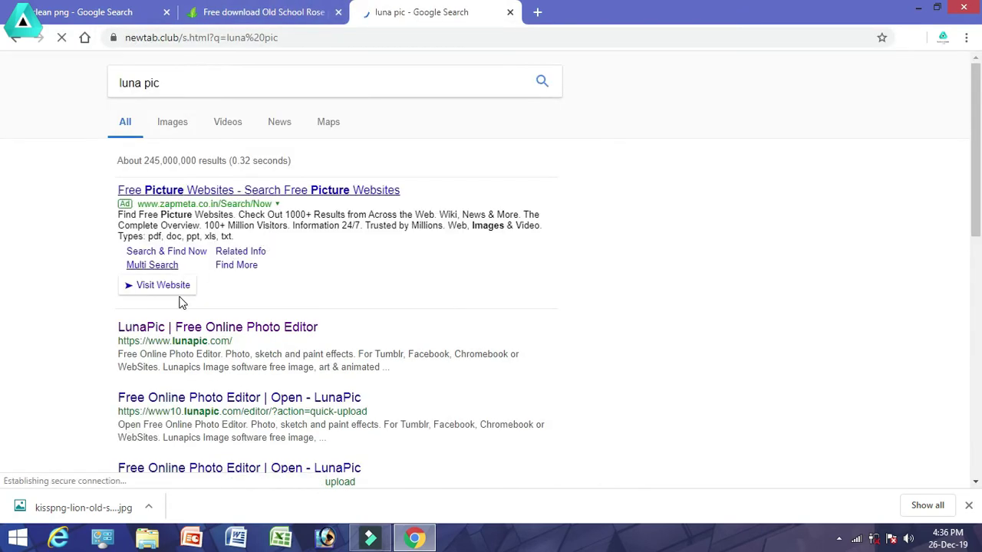
click(284, 328)
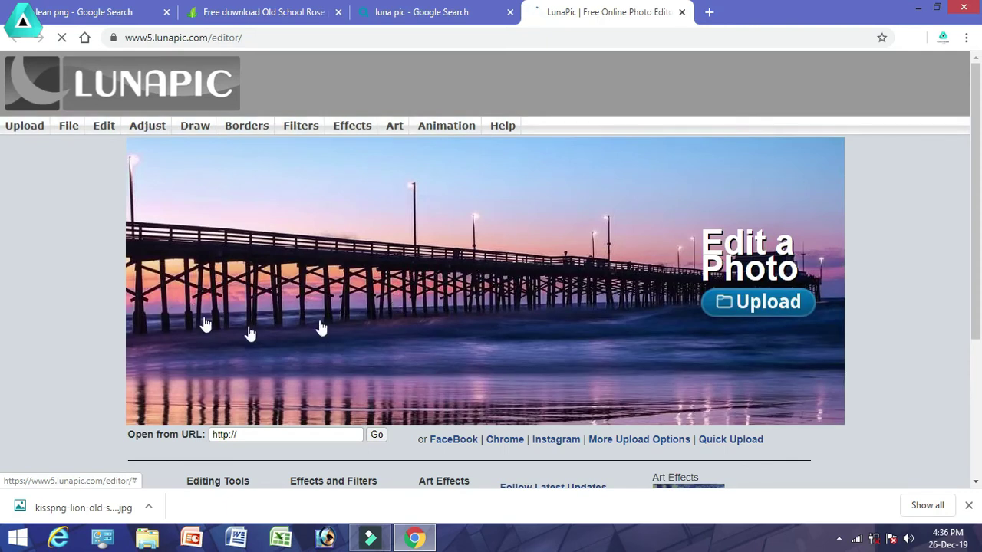
Scroll down and back up the LunaPic editor page
scroll(333, 345, down, 3)
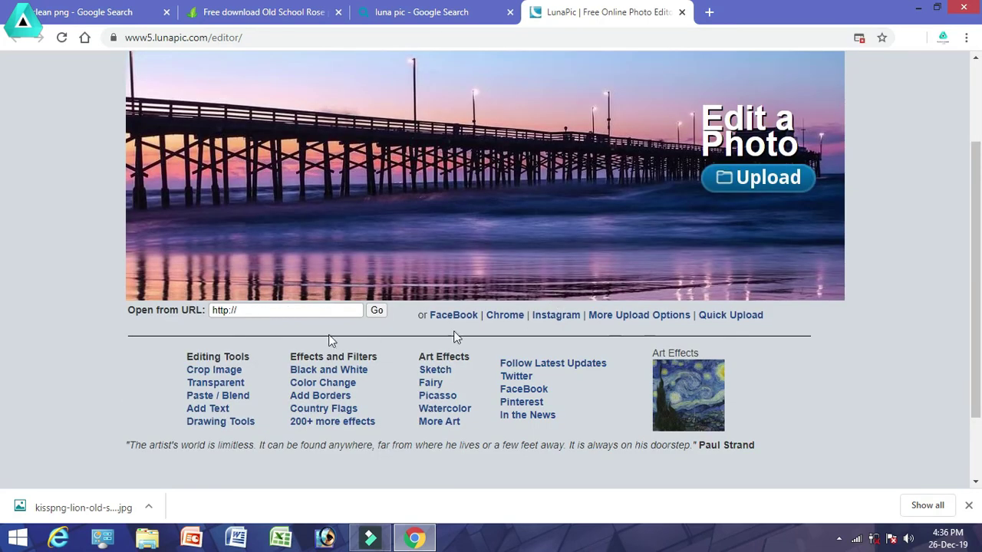
scroll(976, 209, up, 3)
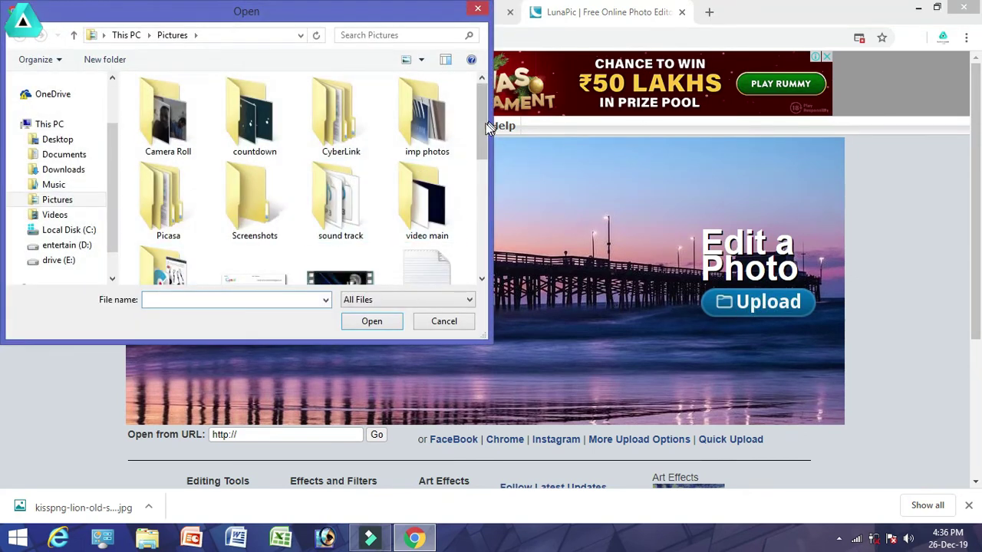
Upload the downloaded kisspng lion image from Pictures into LunaPic
drag(483, 135, 484, 241)
click(175, 168)
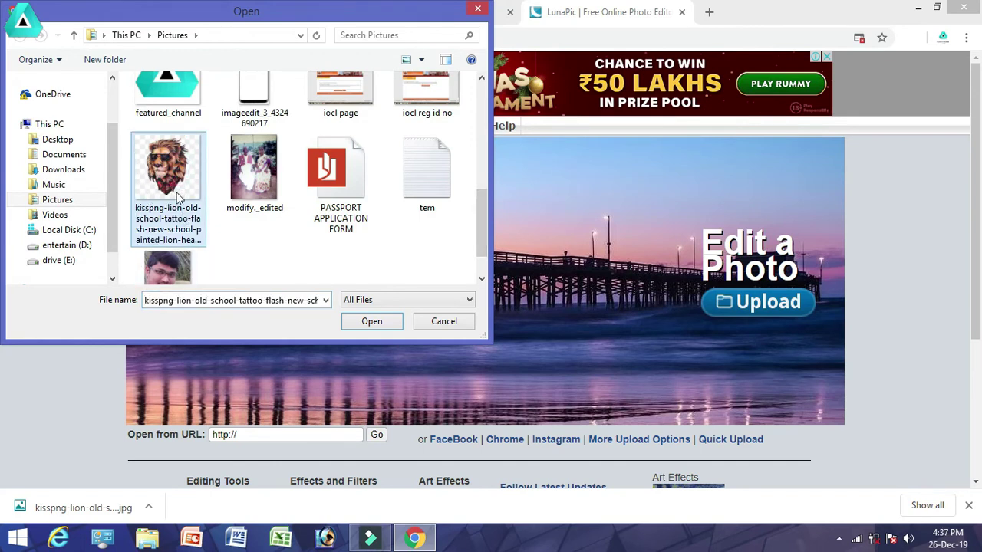
click(376, 322)
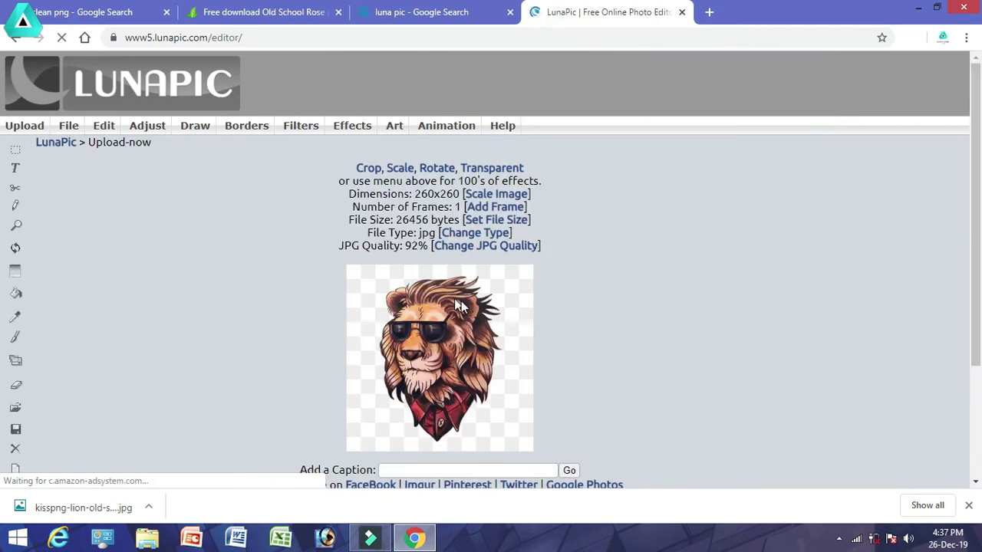
Revisit the lion image's CleanPNG download preview, then return to the LunaPic editor
click(265, 11)
right_click(214, 203)
click(72, 221)
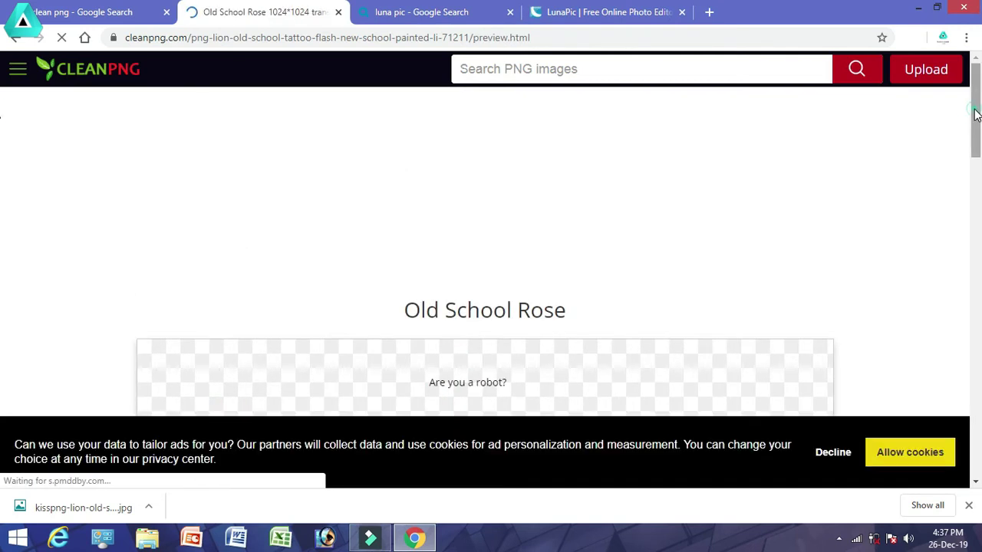
mouse_move(977, 109)
mouse_down()
mouse_move(979, 182)
mouse_move(979, 69)
mouse_up()
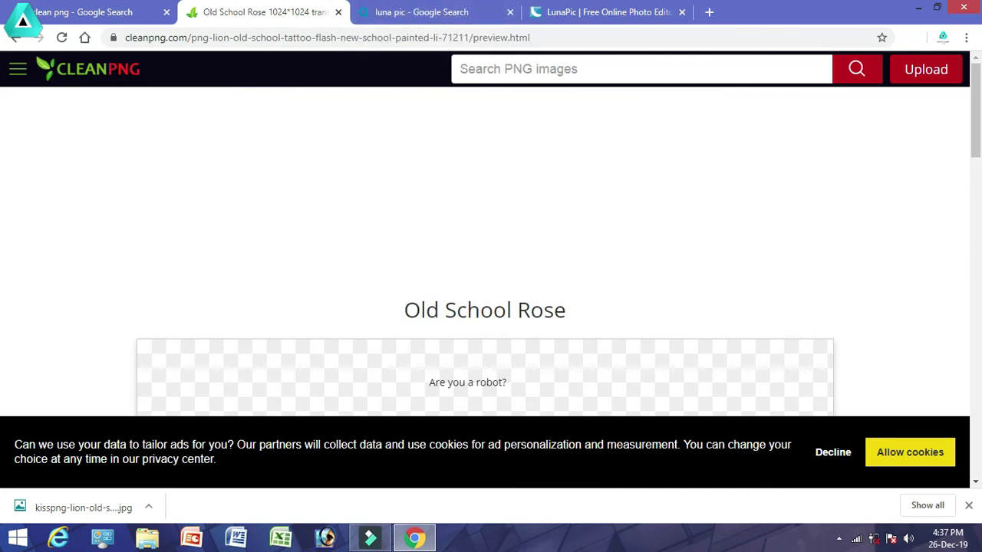
click(583, 9)
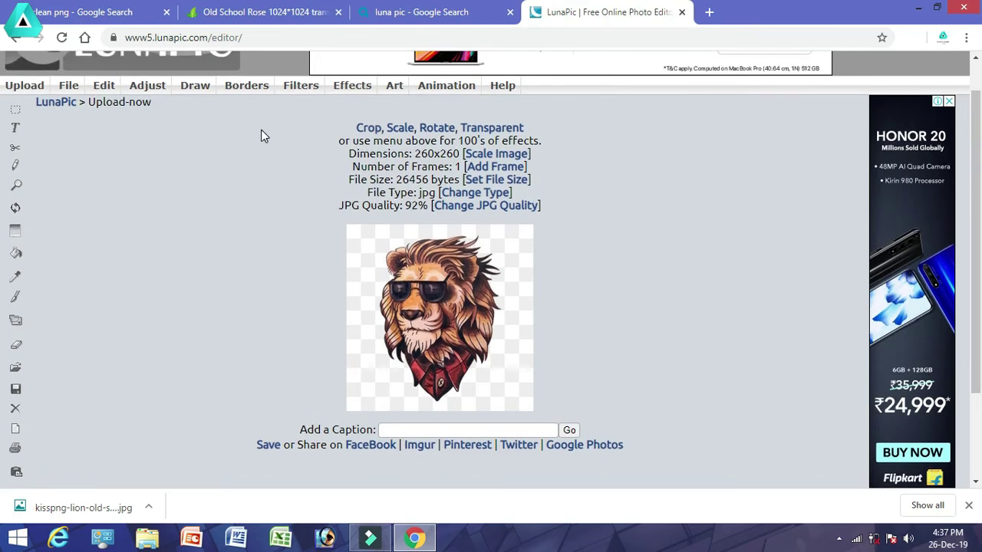
mouse_move(68, 86)
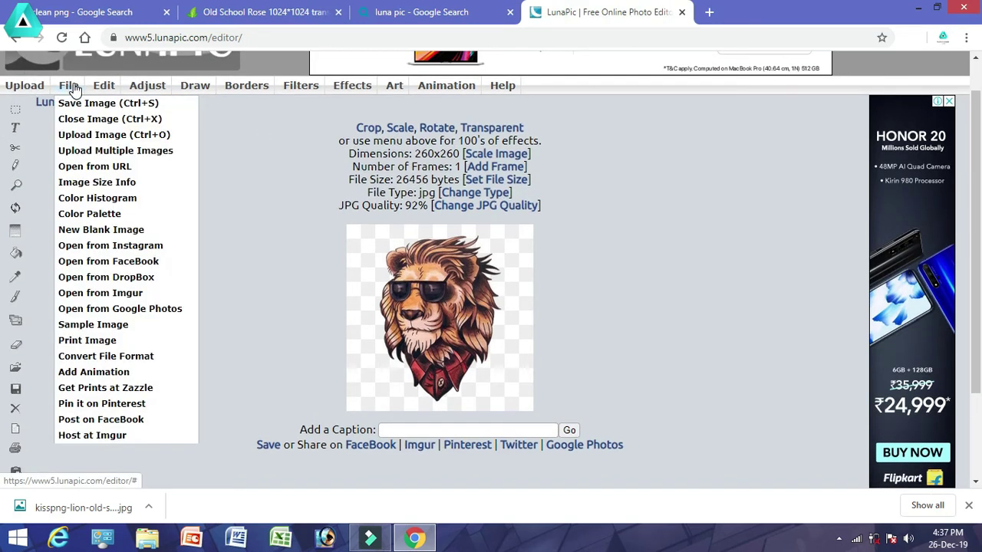
Apply Transparent Background to remove the white background around the lion
click(224, 219)
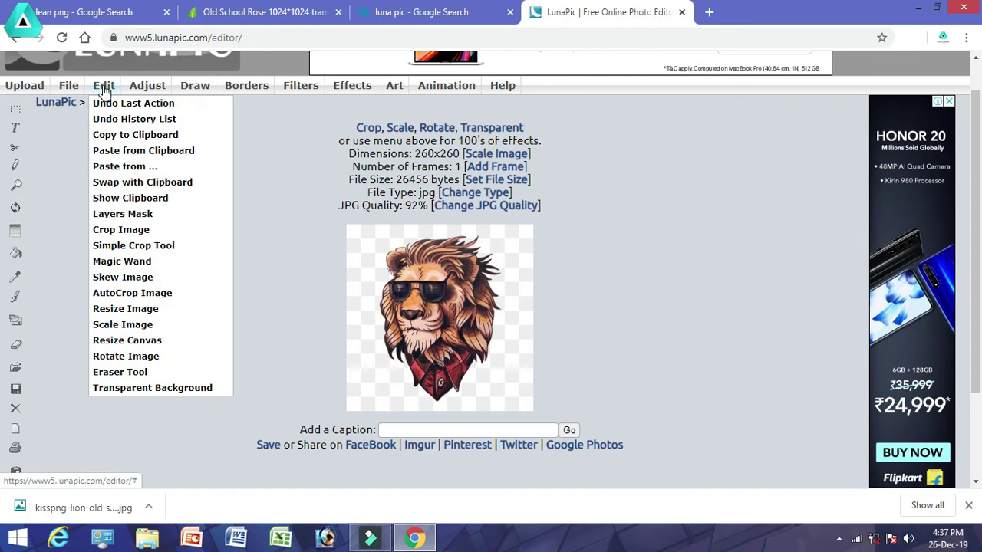
click(167, 390)
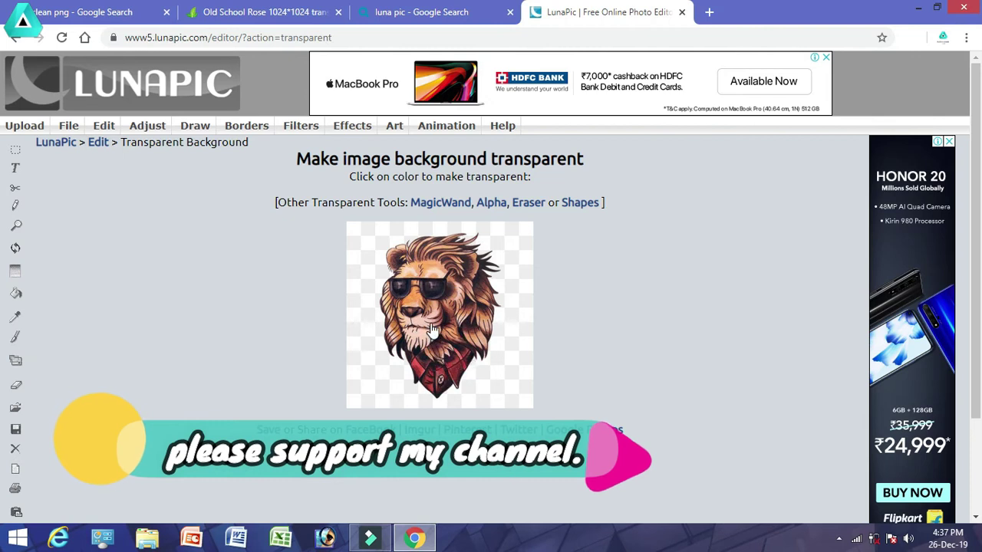
click(372, 252)
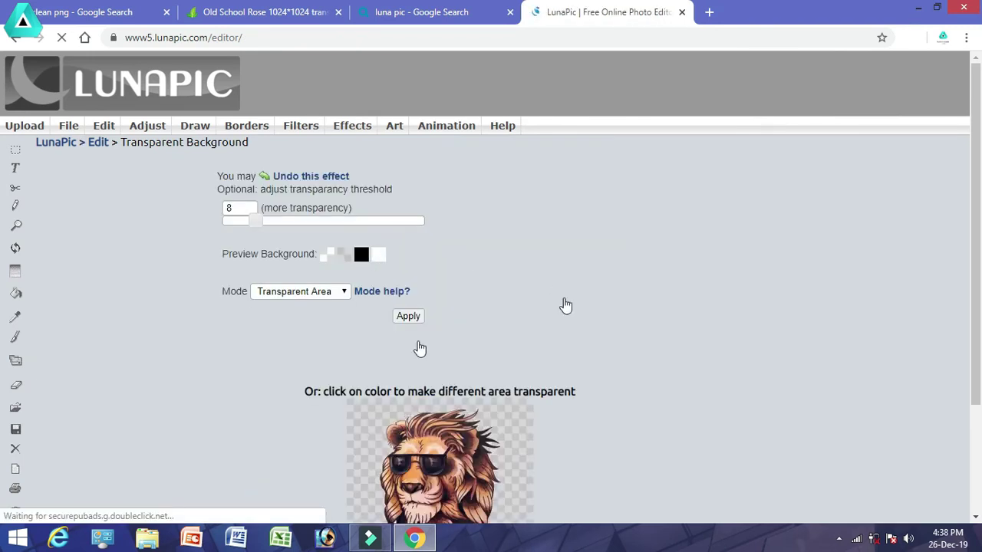
Save the transparent lion as imageedit_1_5773817399.png and show Chrome's full Downloads list
scroll(622, 288, down, 2)
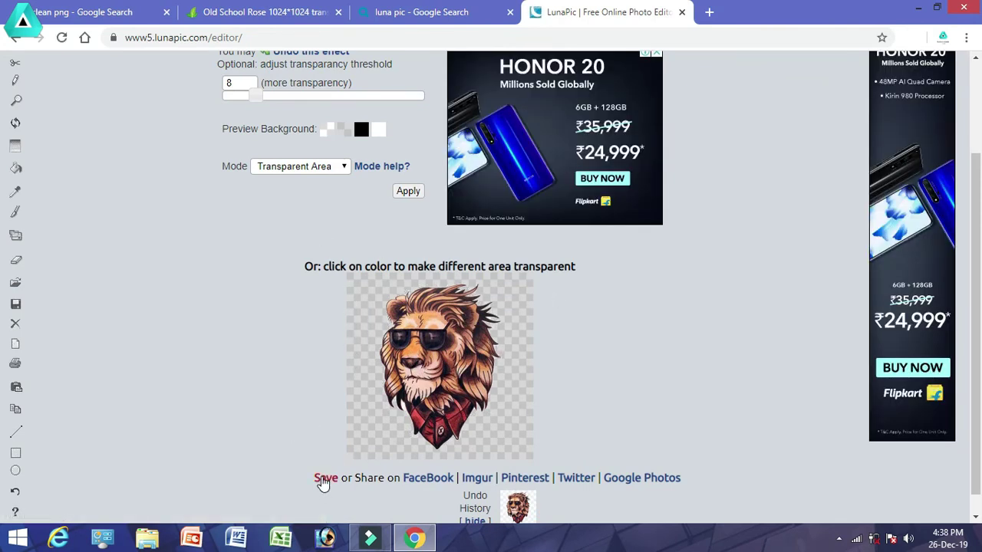
click(323, 485)
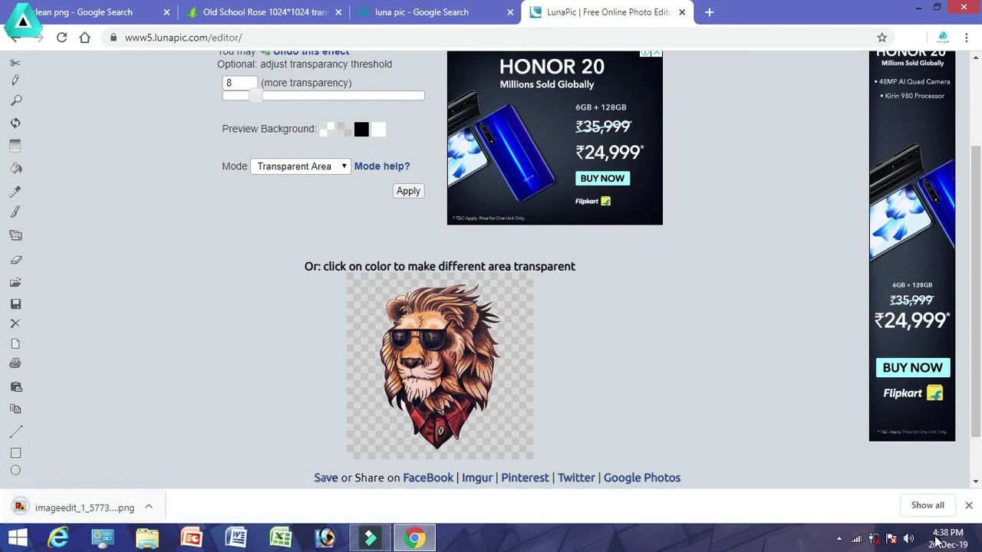
click(917, 511)
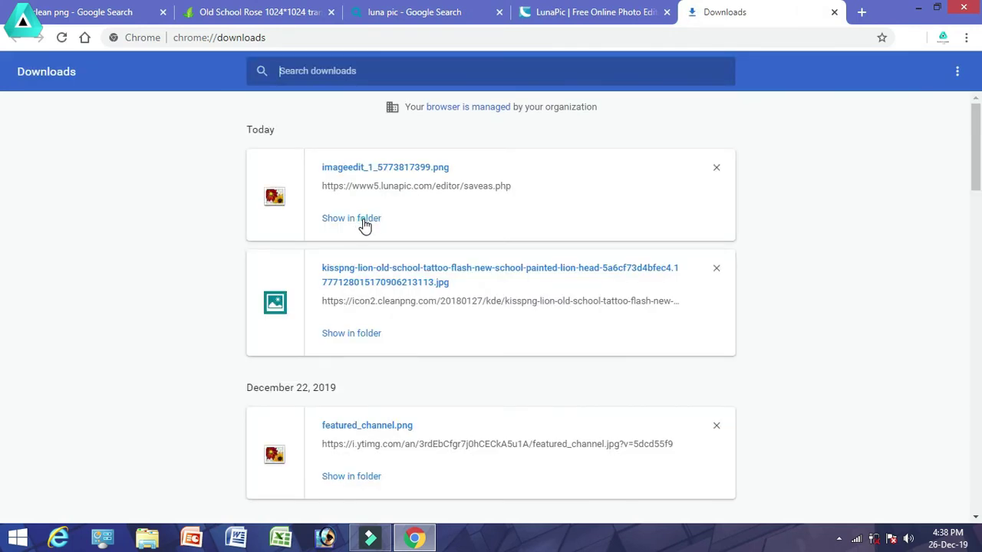
click(365, 222)
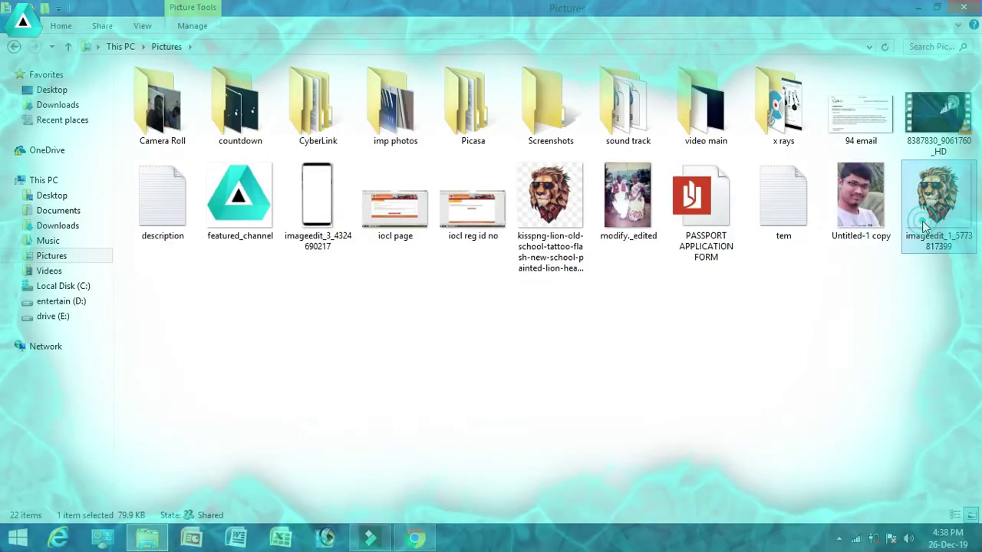
double_click(925, 226)
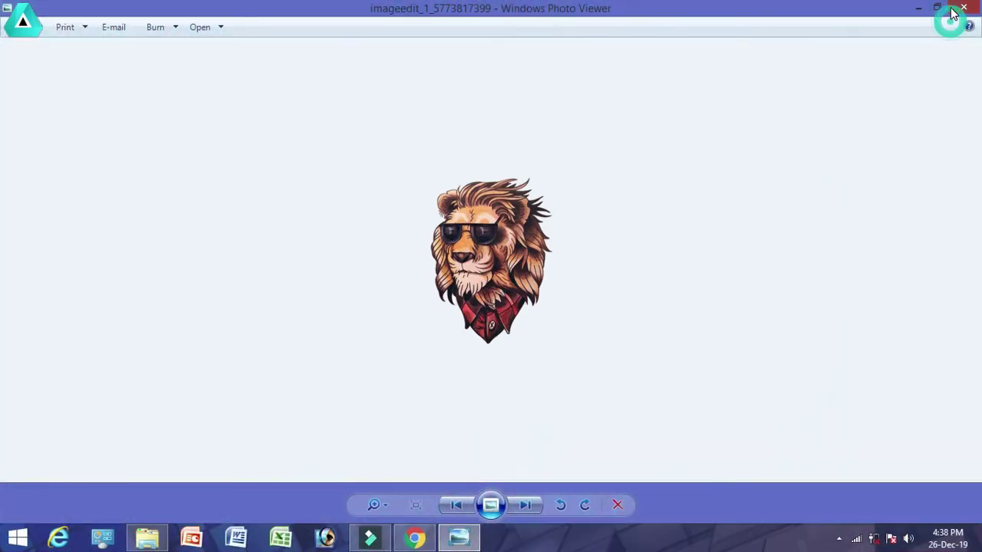
click(964, 7)
double_click(551, 230)
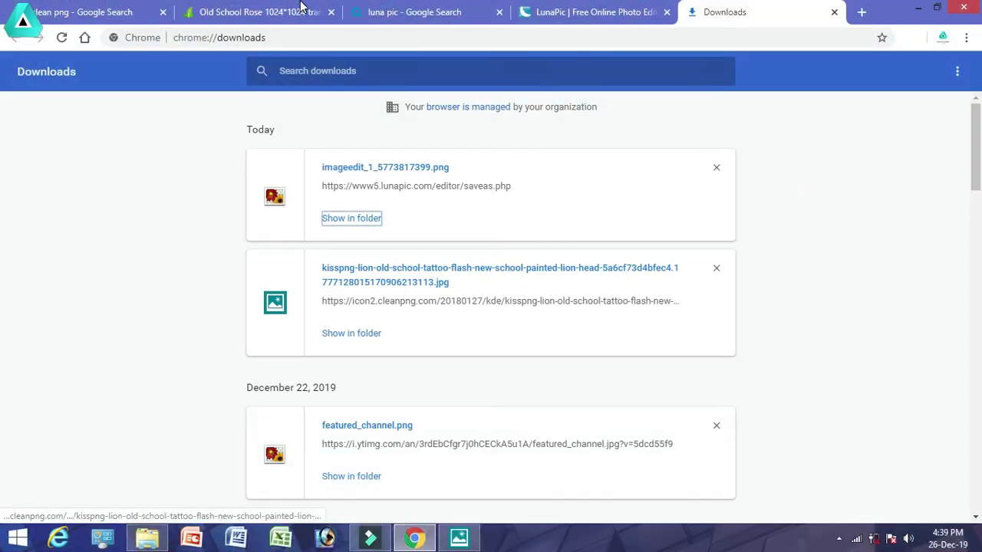
click(301, 7)
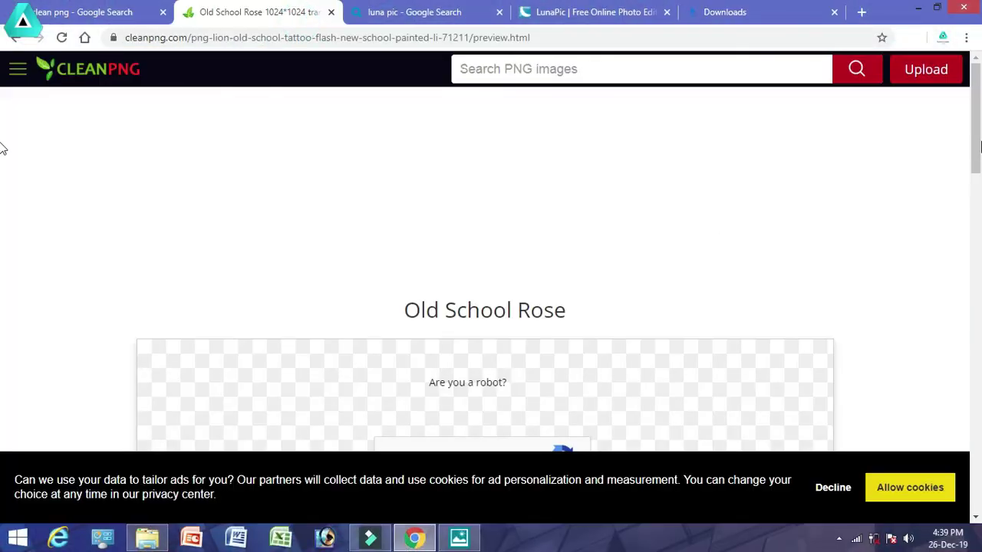
Tick I'm not a robot and verify the three palm-tree tiles in CleanPNG's reCAPTCHA
drag(976, 146, 975, 203)
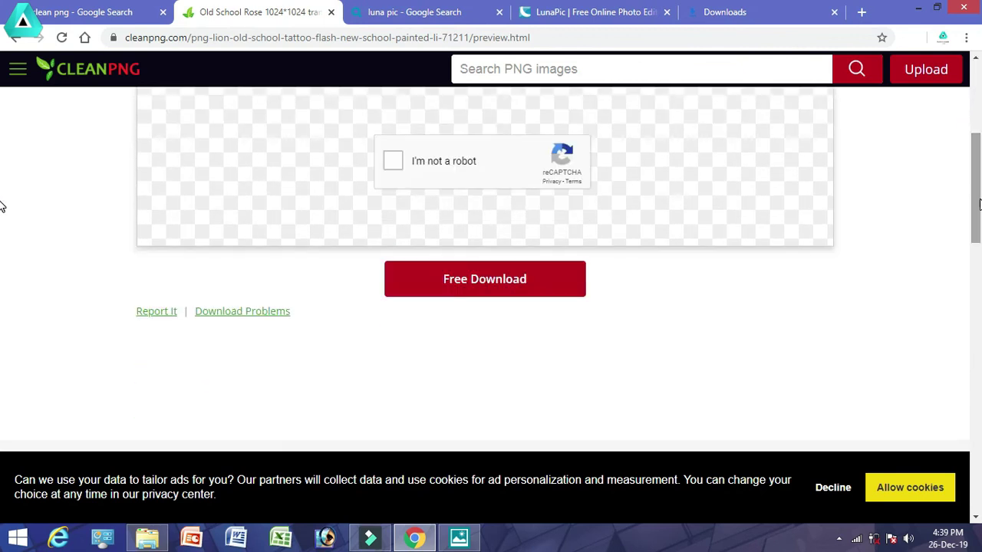
click(394, 162)
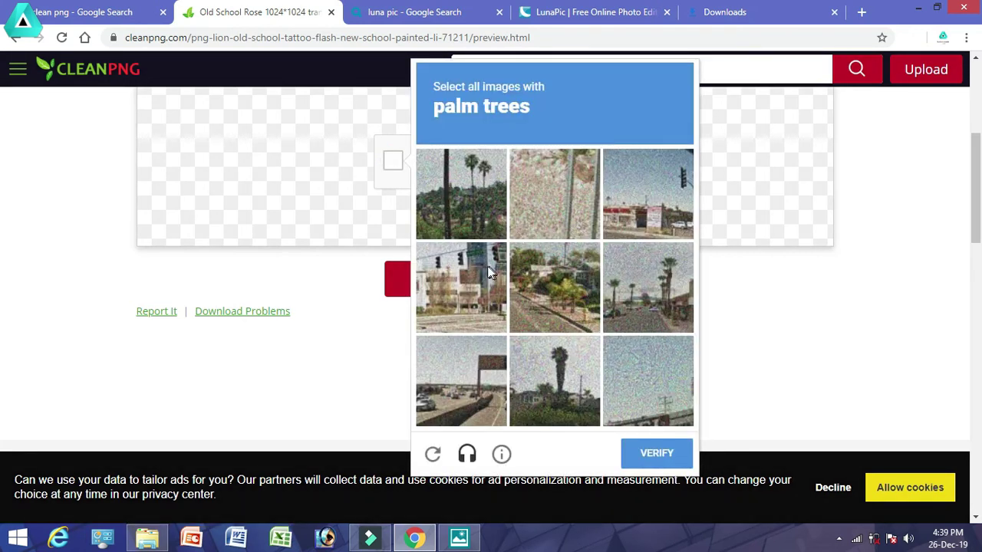
click(475, 214)
click(554, 379)
click(651, 258)
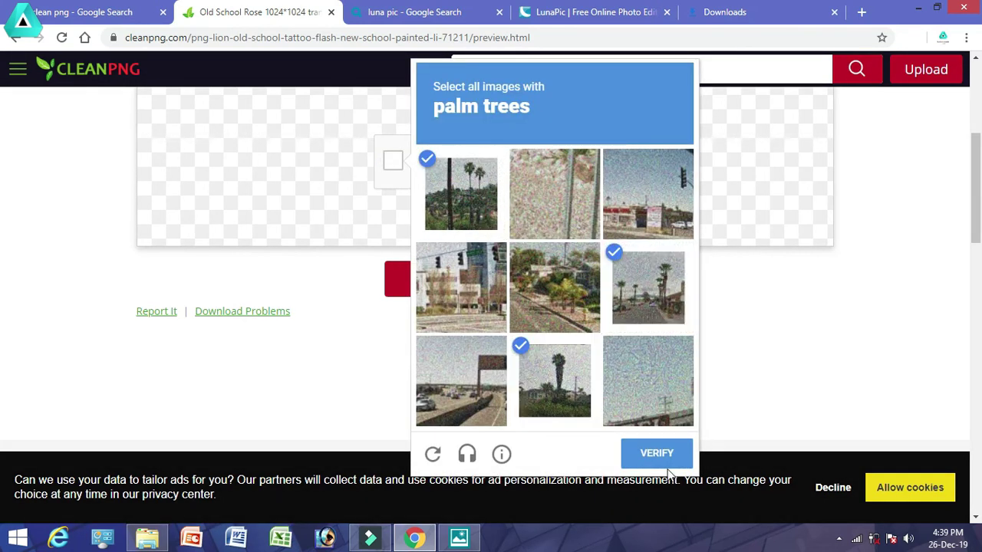
click(657, 453)
scroll(717, 274, down, 1)
scroll(569, 210, up, 3)
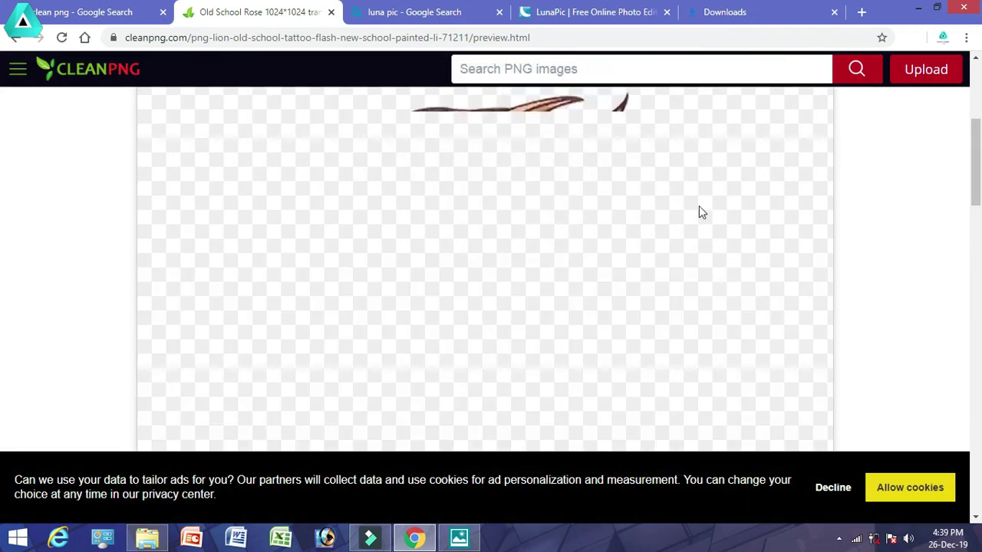
drag(976, 176, 976, 276)
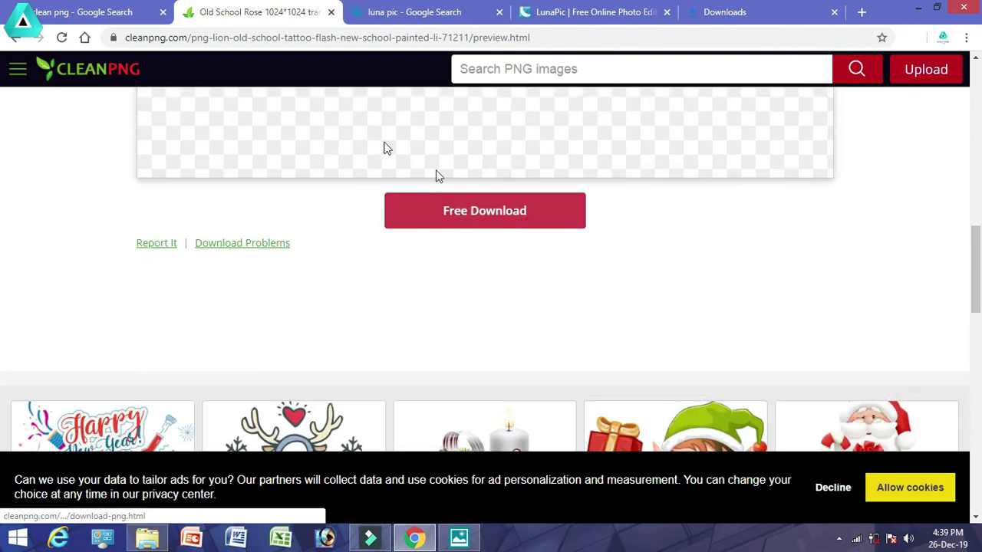
Close the Old School Rose tab and minimise Chrome to reveal the desktop
click(331, 11)
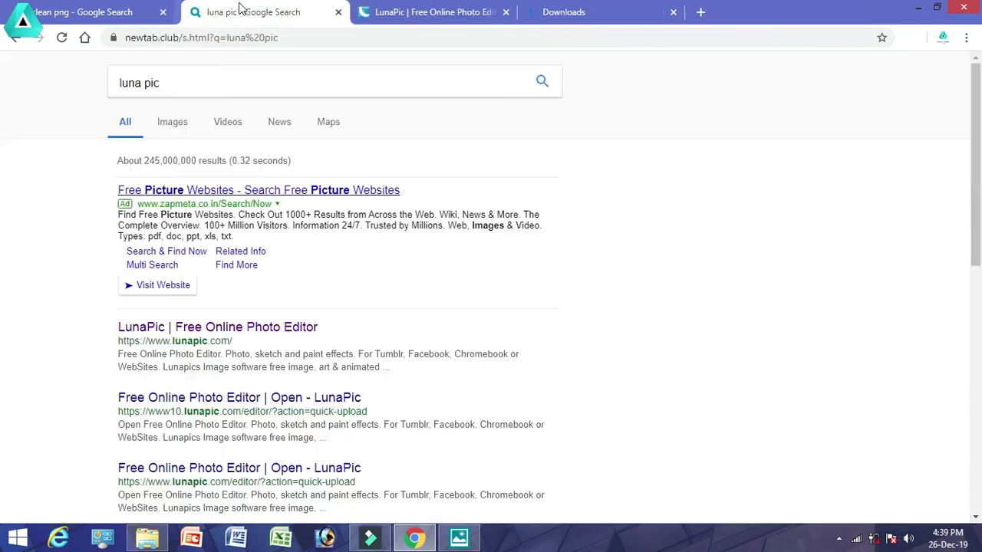
click(914, 6)
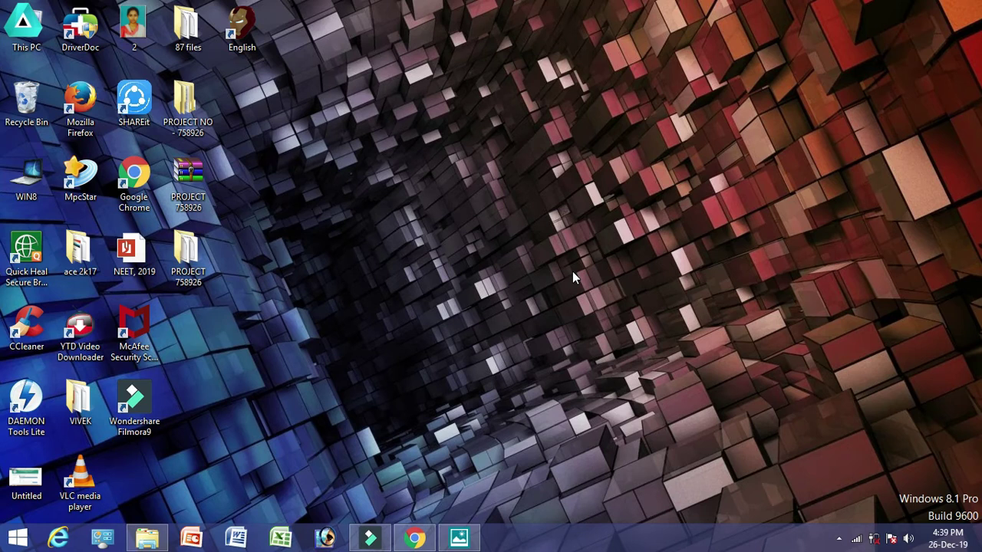